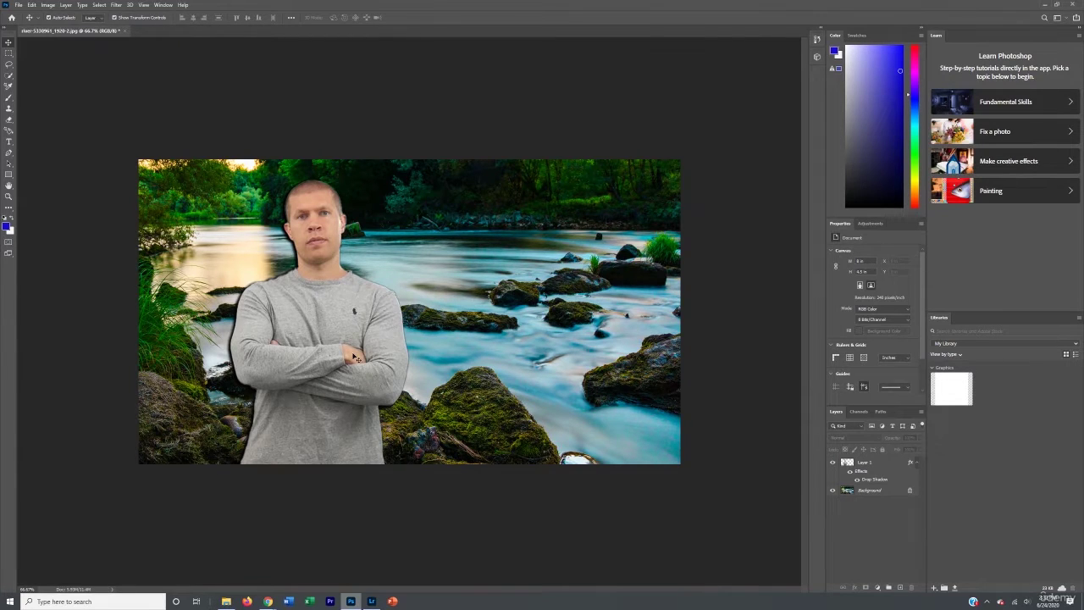
Type a white 'TRAVEL PHOTOGRAPHY' title onto the river scene
click(354, 356)
click(511, 373)
click(9, 142)
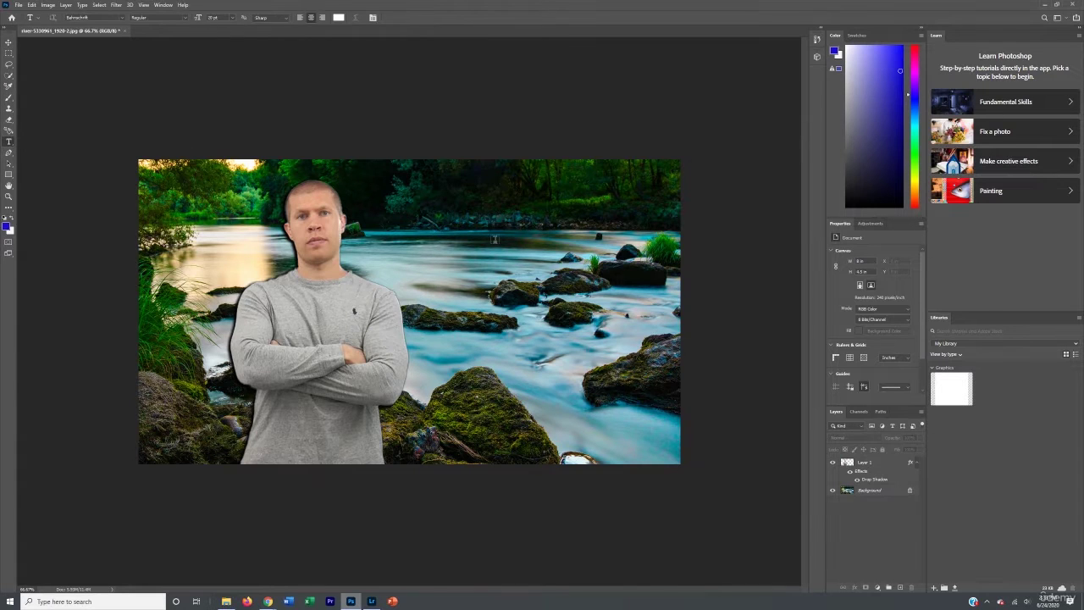
click(498, 223)
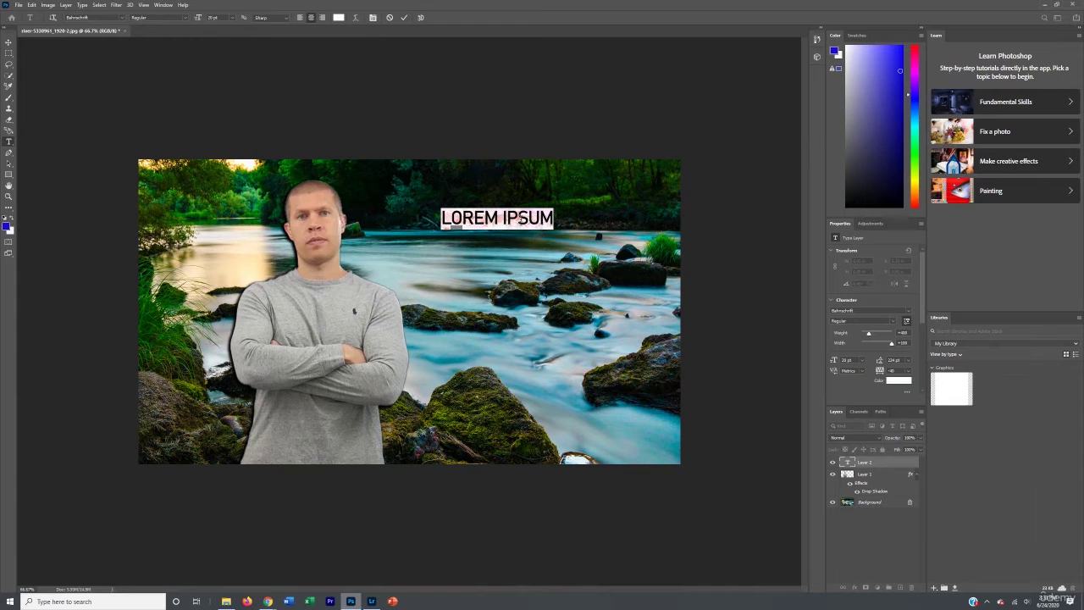
text(TRAVEL )
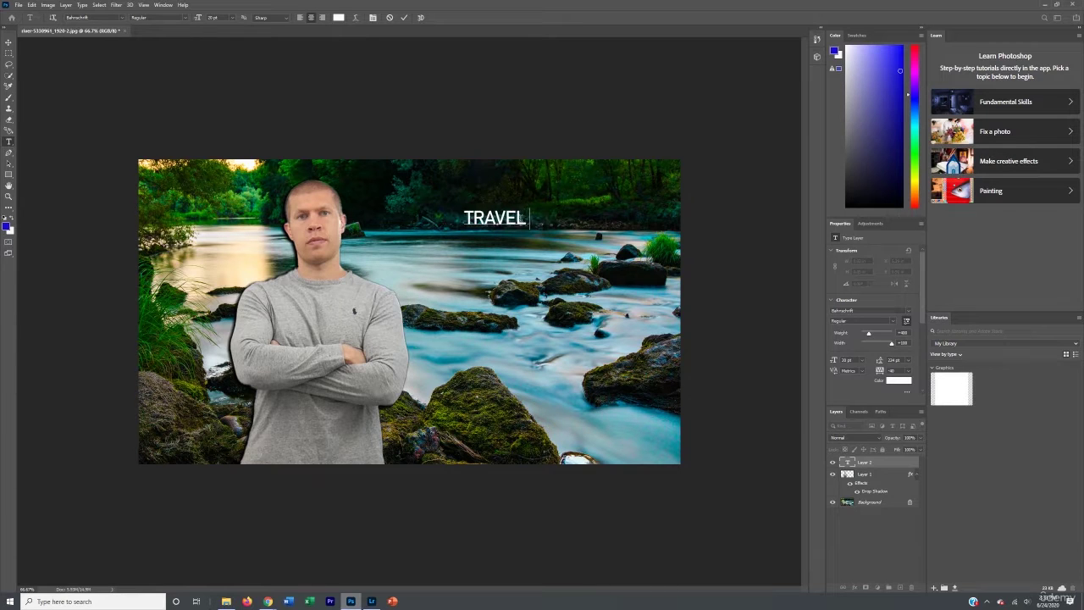
text(PHOTOGRAPHY)
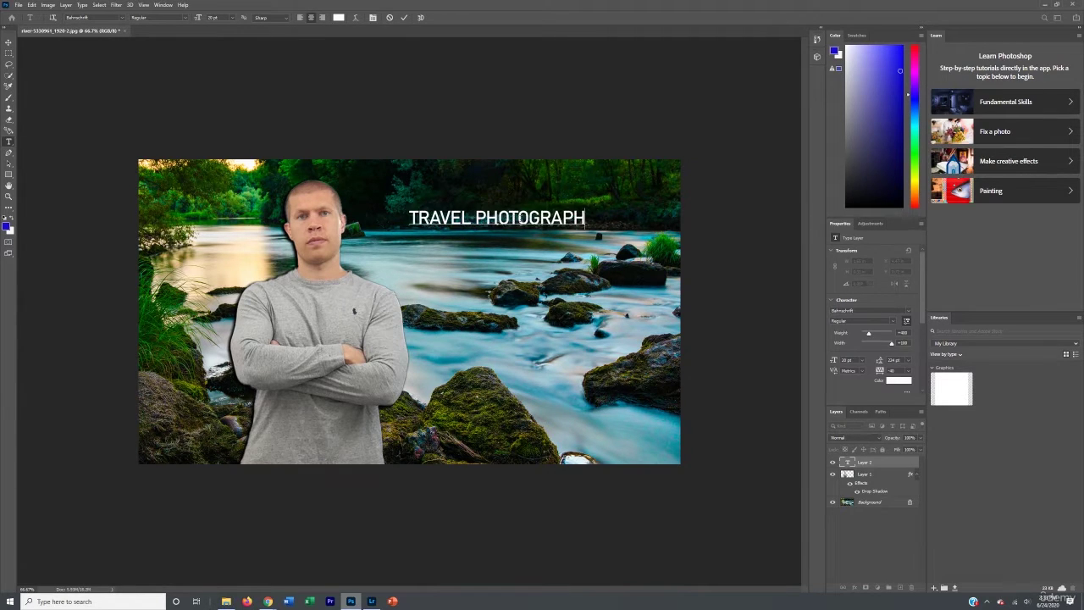
click(10, 42)
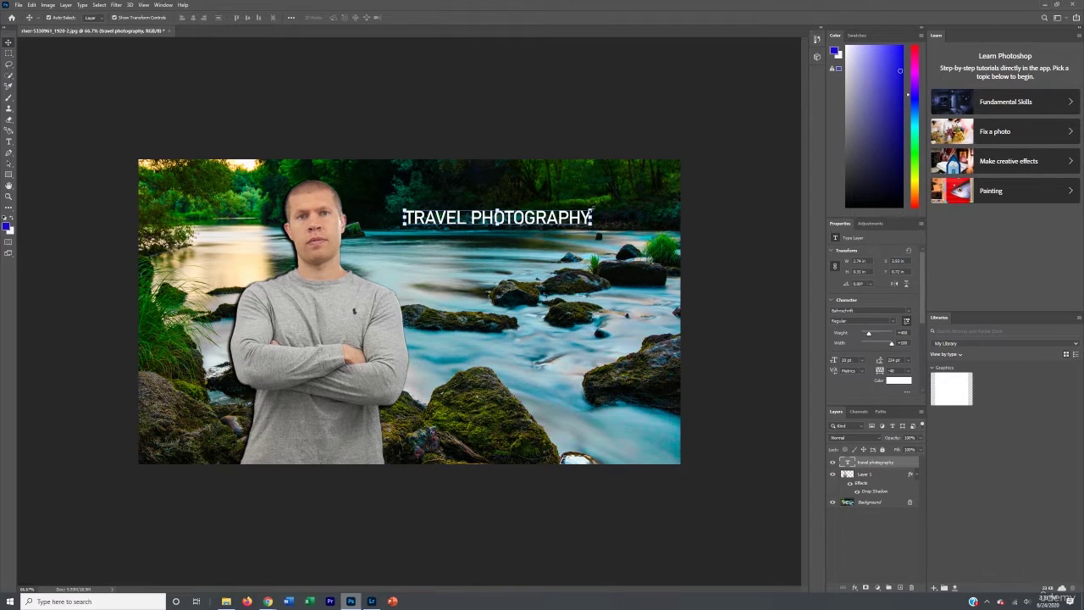
Enlarge the TRAVEL PHOTOGRAPHY title and move it to the upper right
drag(592, 209, 688, 165)
drag(542, 193, 514, 197)
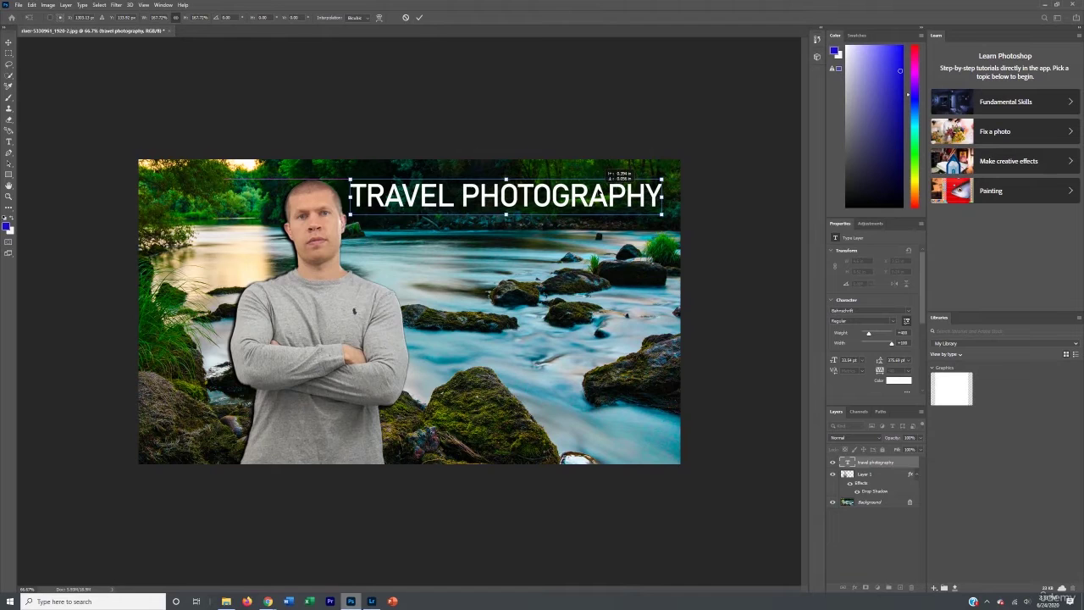
key(Return)
click(316, 341)
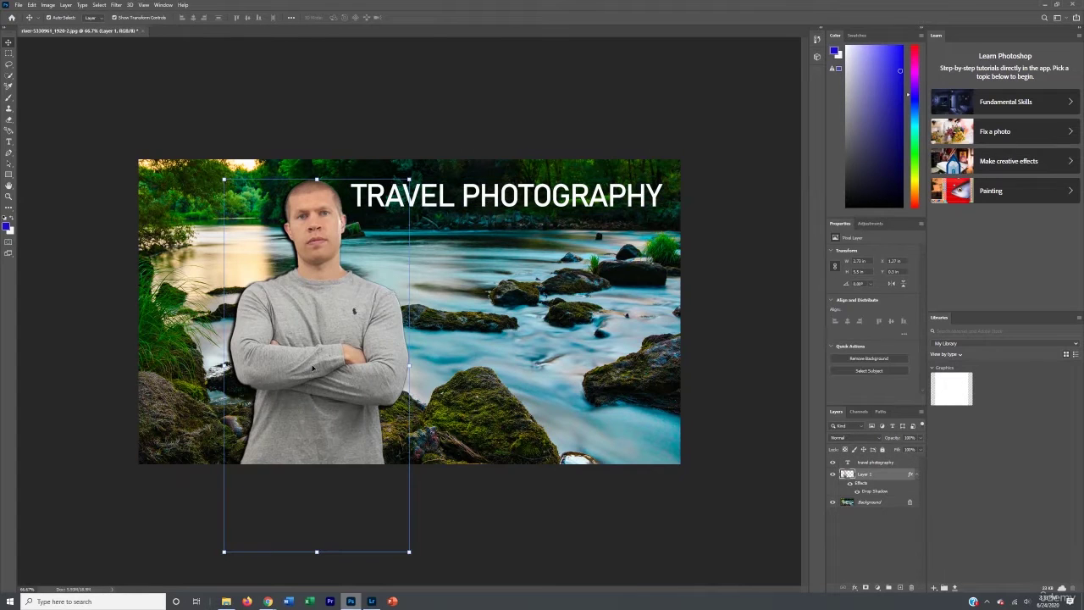
Shift the cut-out man slightly to the left
click(500, 199)
drag(309, 377, 261, 377)
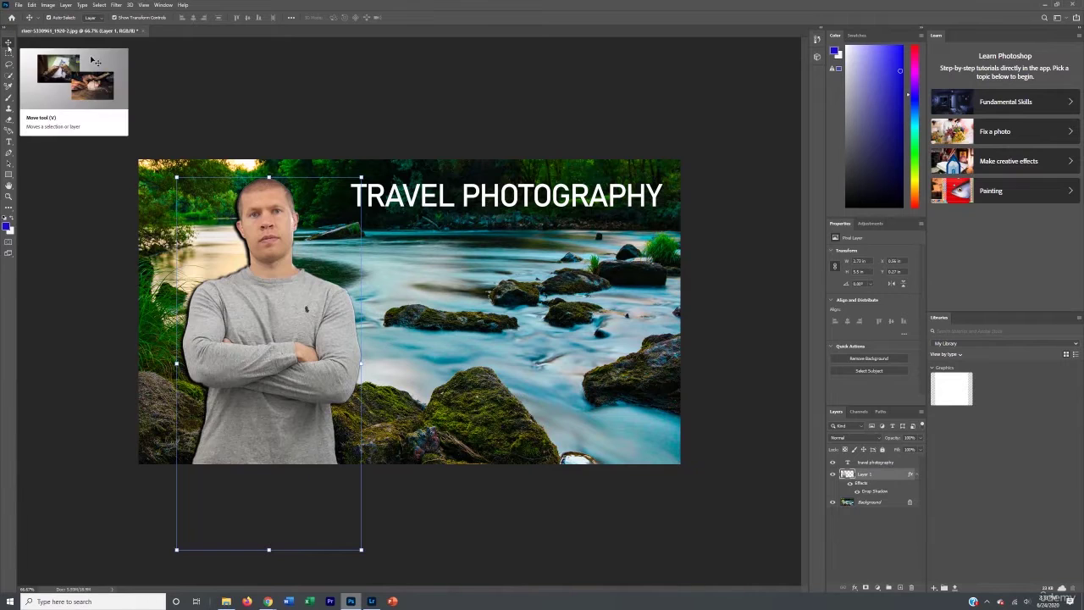
mouse_move(248, 362)
mouse_down()
mouse_move(238, 362)
mouse_move(254, 363)
mouse_up()
Rescale the TRAVEL PHOTOGRAPHY title slightly and apply the transform
click(566, 193)
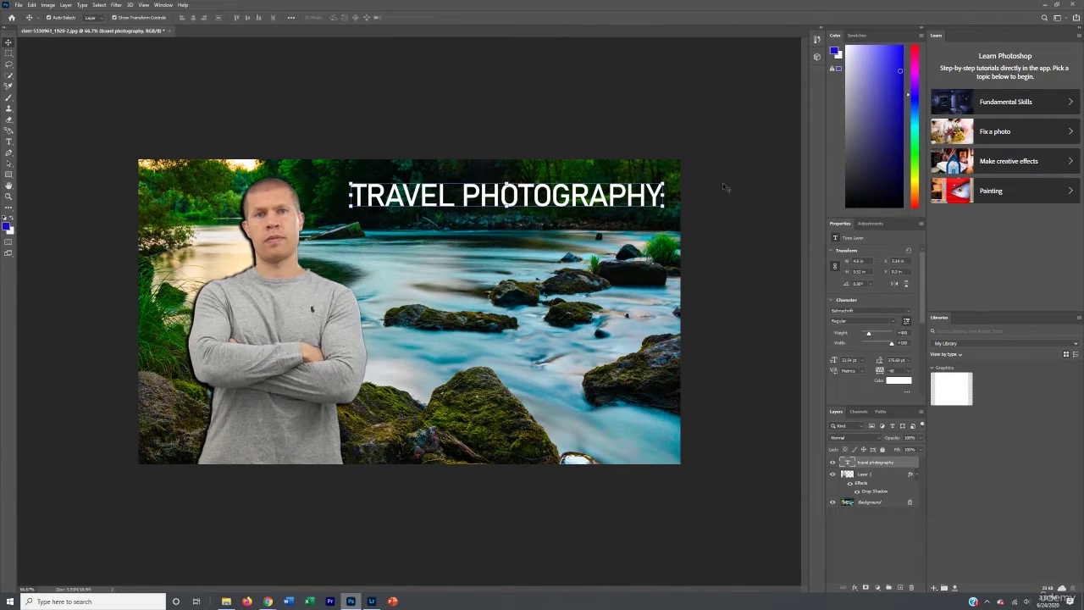
mouse_move(664, 181)
mouse_down()
mouse_move(677, 174)
mouse_move(656, 182)
mouse_up()
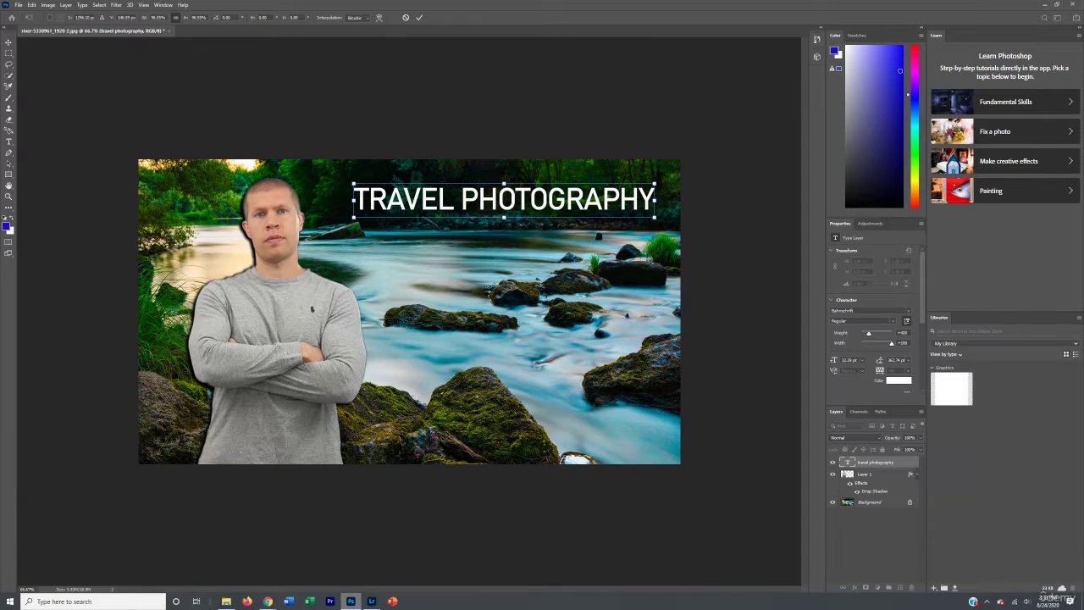
right_click(502, 201)
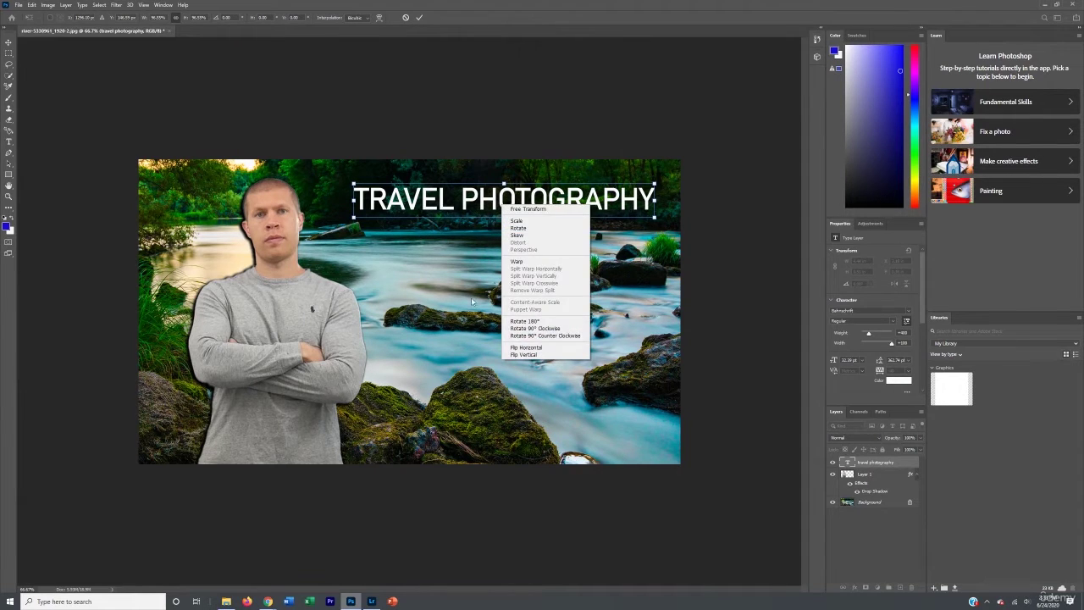
click(463, 267)
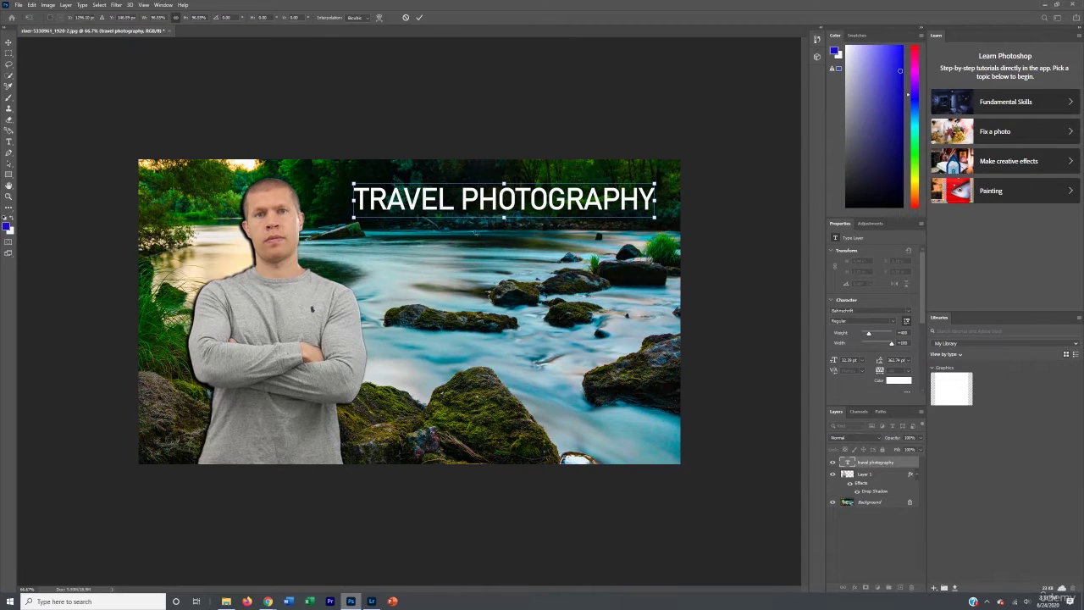
key(Return)
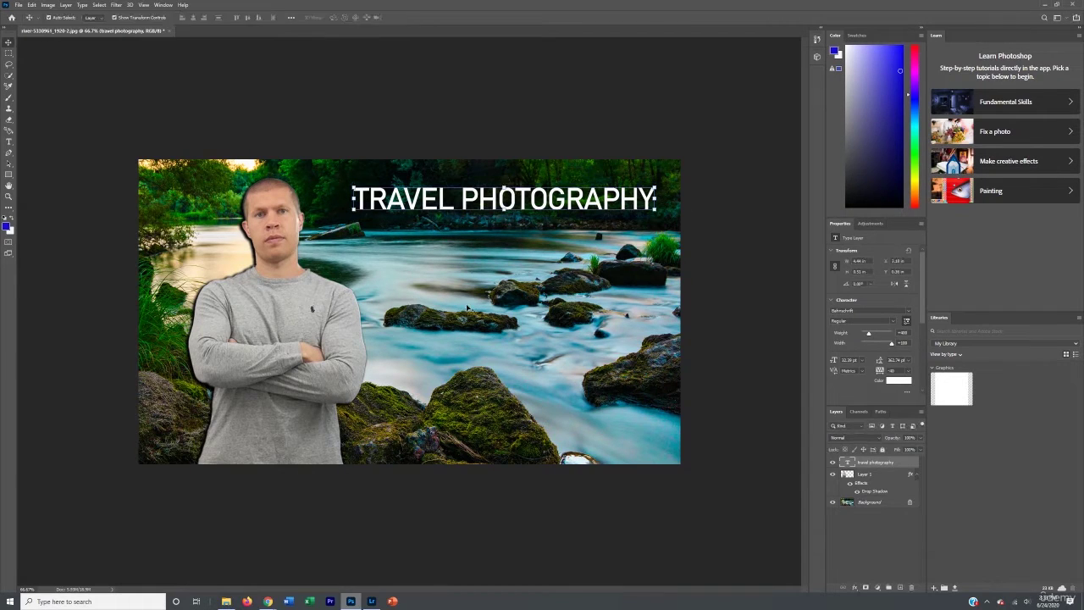
Duplicate the title, change the copy to 'MADE SIMPLE', and place it under TRAVEL PHOTOGRAPHY
key(ctrl+j)
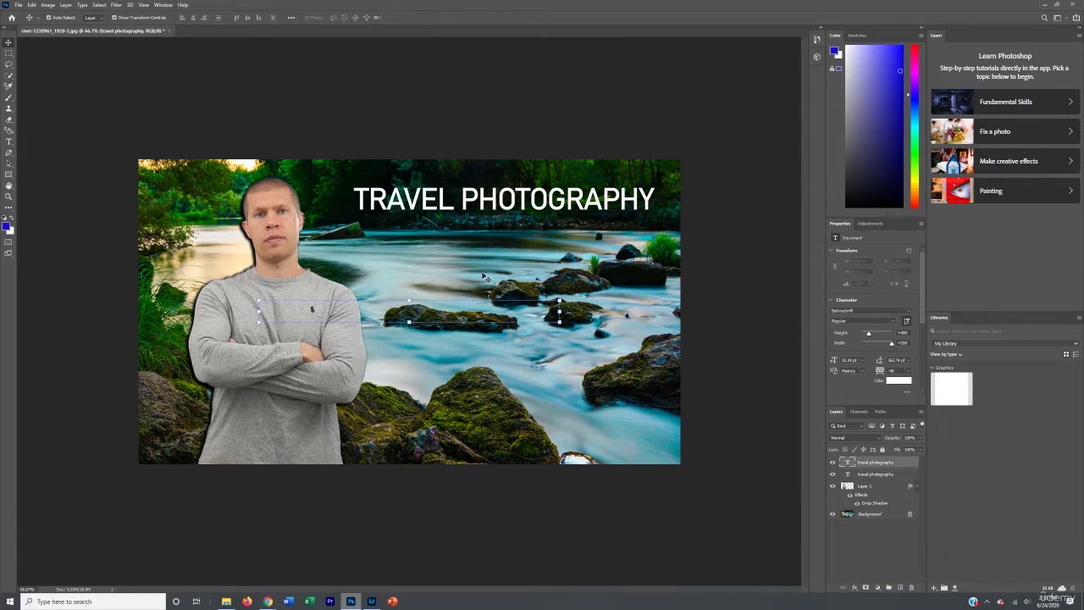
drag(485, 227, 409, 312)
double_click(409, 313)
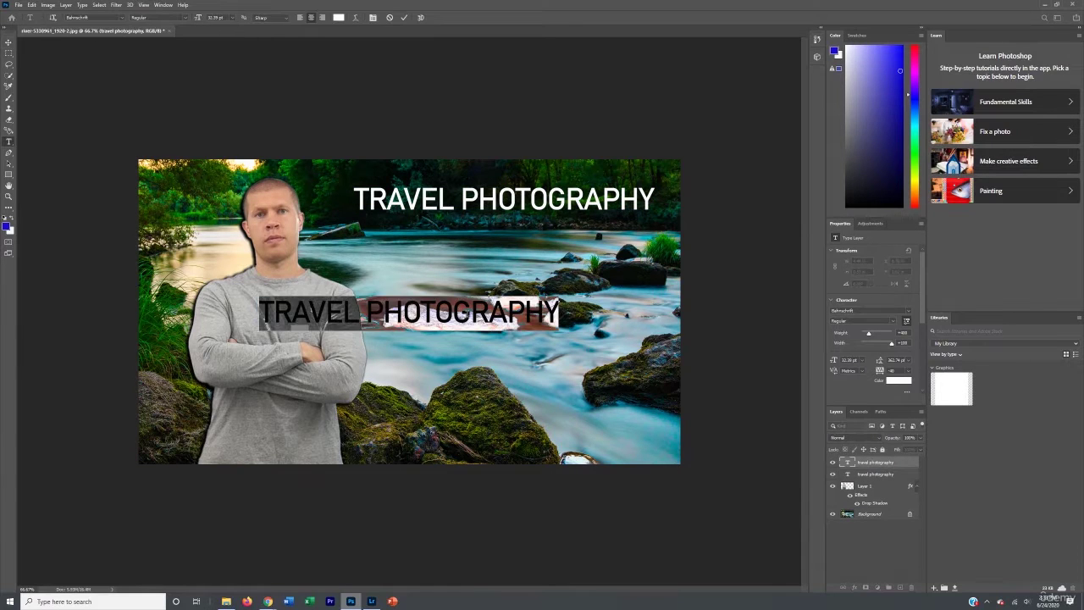
text(MADE SIMPLE)
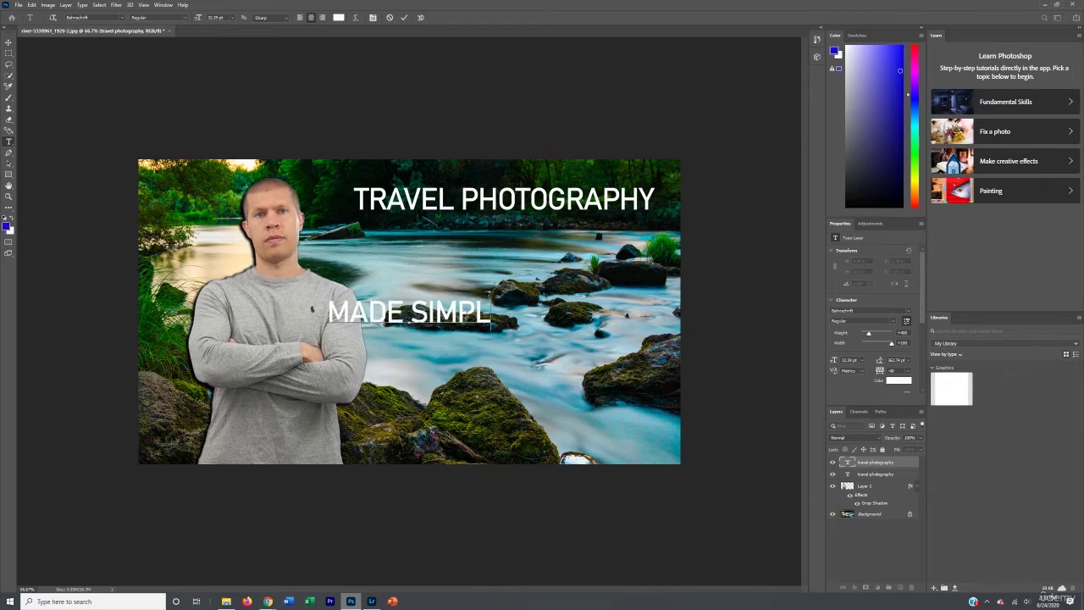
click(8, 41)
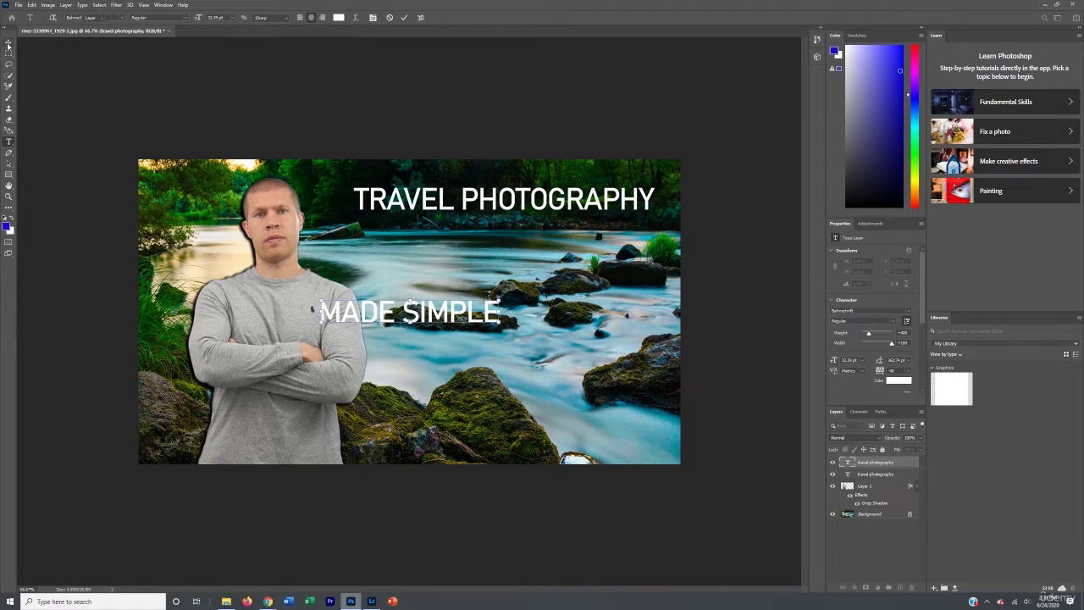
drag(409, 313, 503, 234)
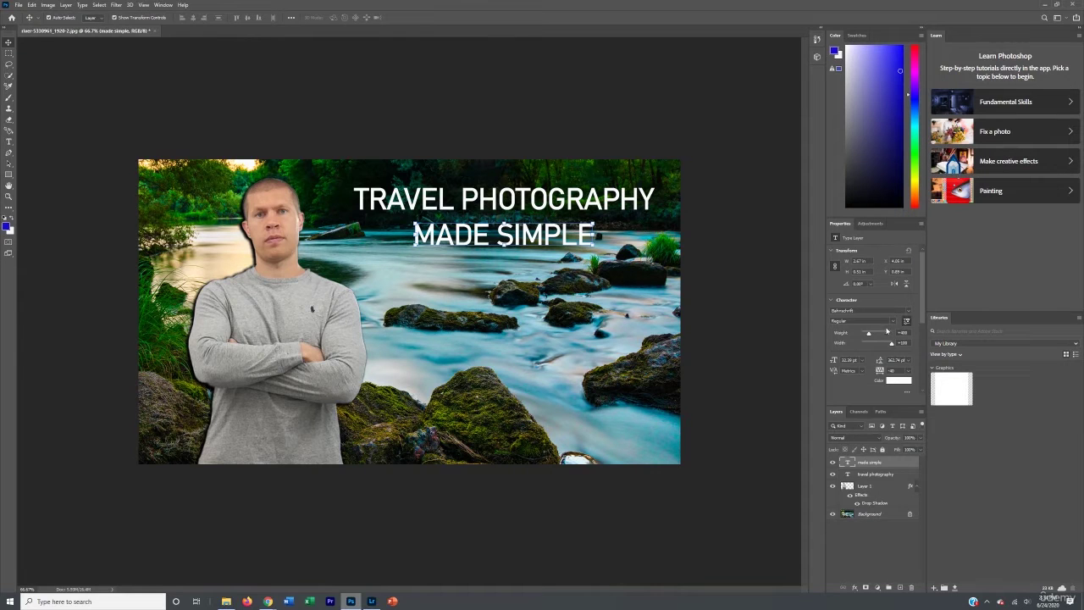
Lower the MADE SIMPLE line slightly, keeping its white colour unchanged
click(899, 383)
click(942, 116)
click(465, 118)
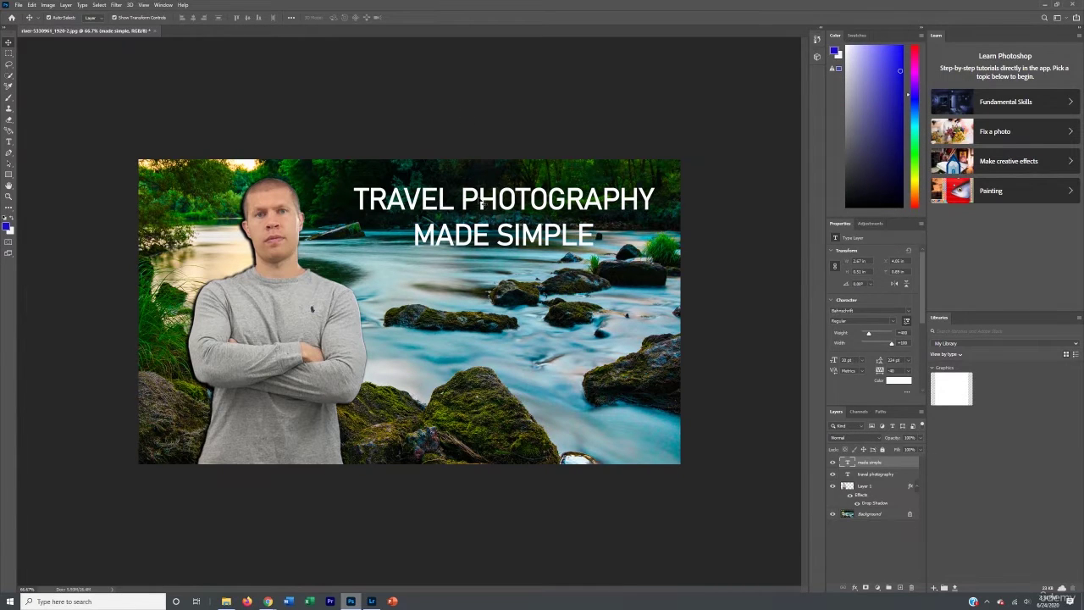
double_click(482, 238)
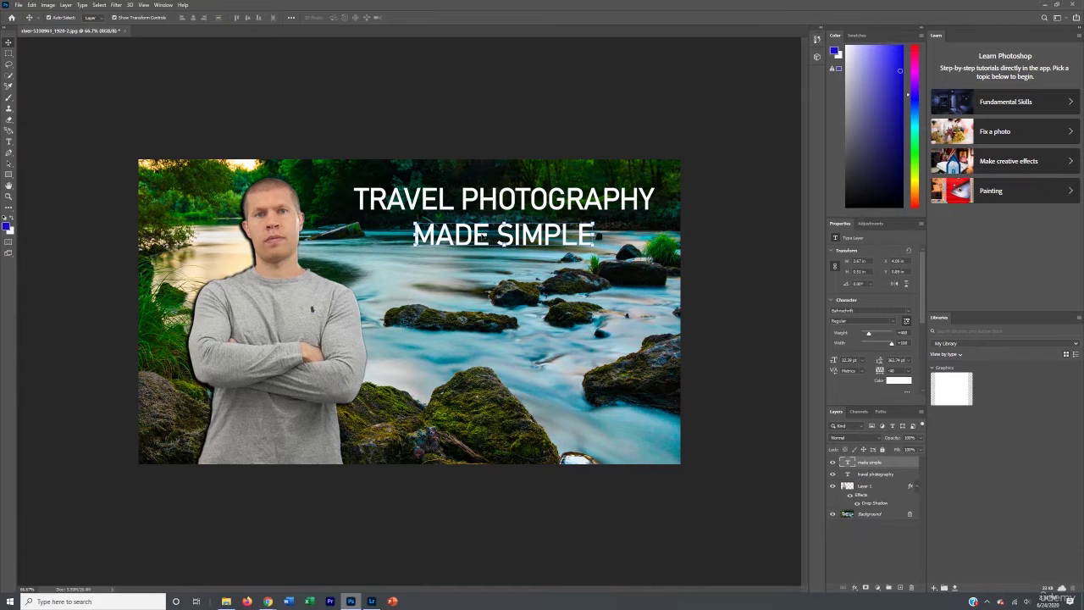
key(ctrl+Return)
key(v)
drag(476, 241, 475, 252)
click(454, 122)
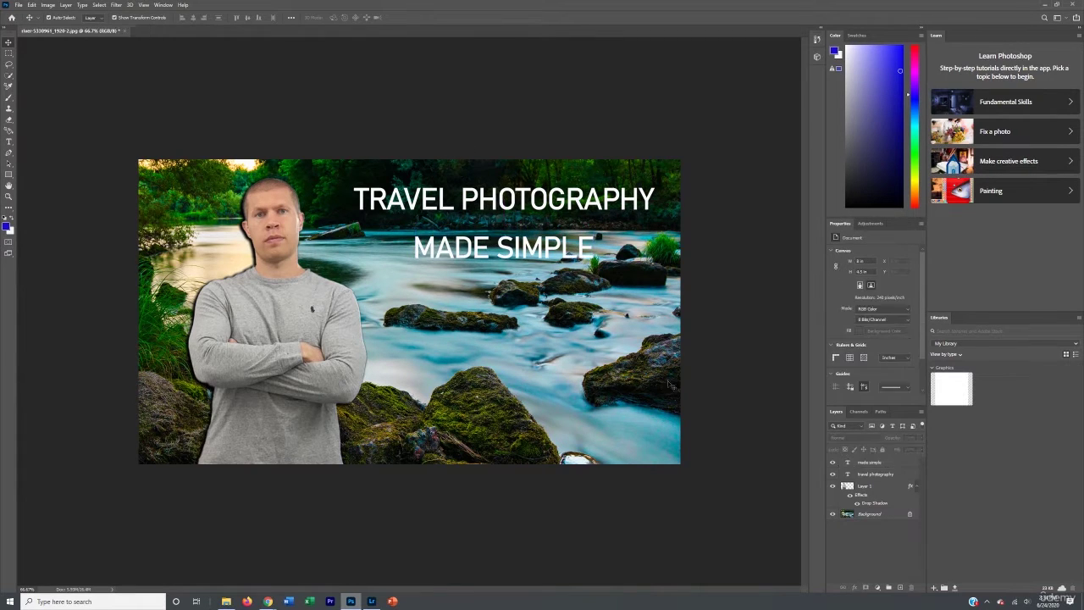
click(517, 251)
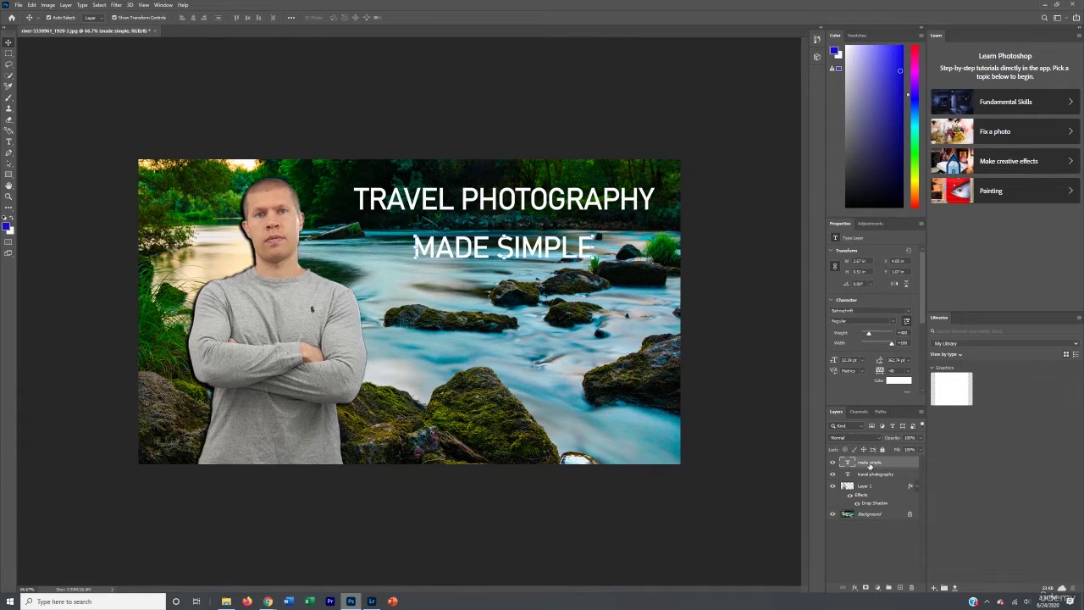
Enable Outer Glow in the MADE SIMPLE layer's Blending Options and display its settings
right_click(869, 466)
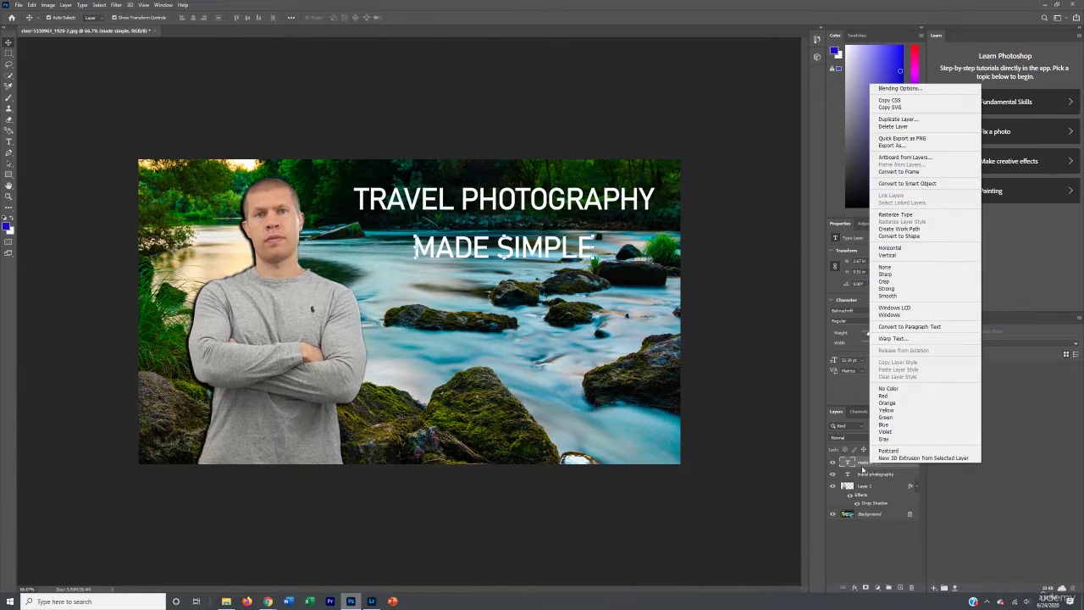
click(907, 89)
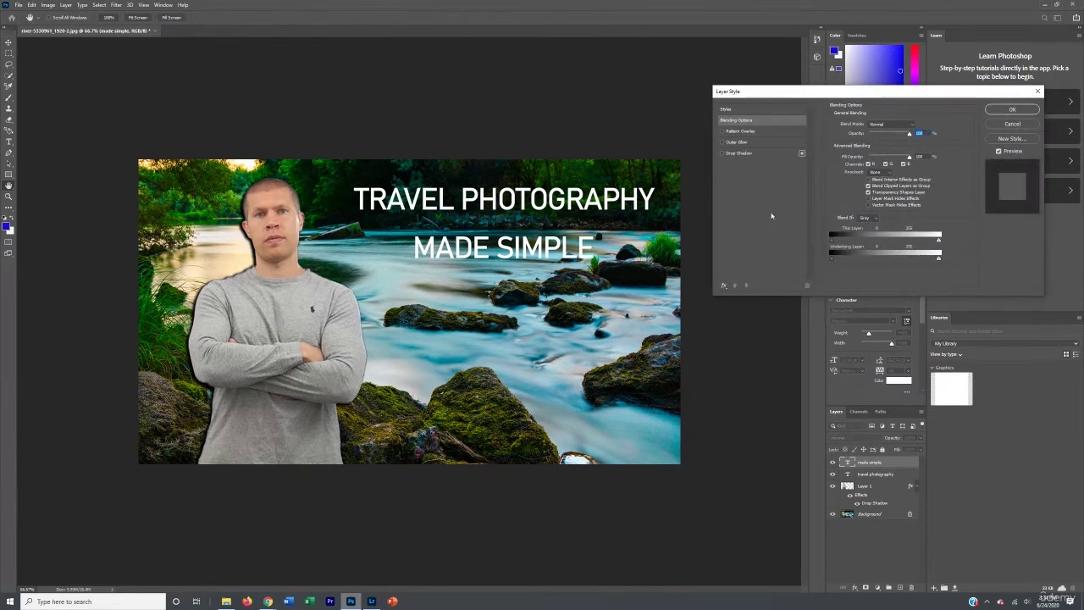
click(736, 142)
click(729, 154)
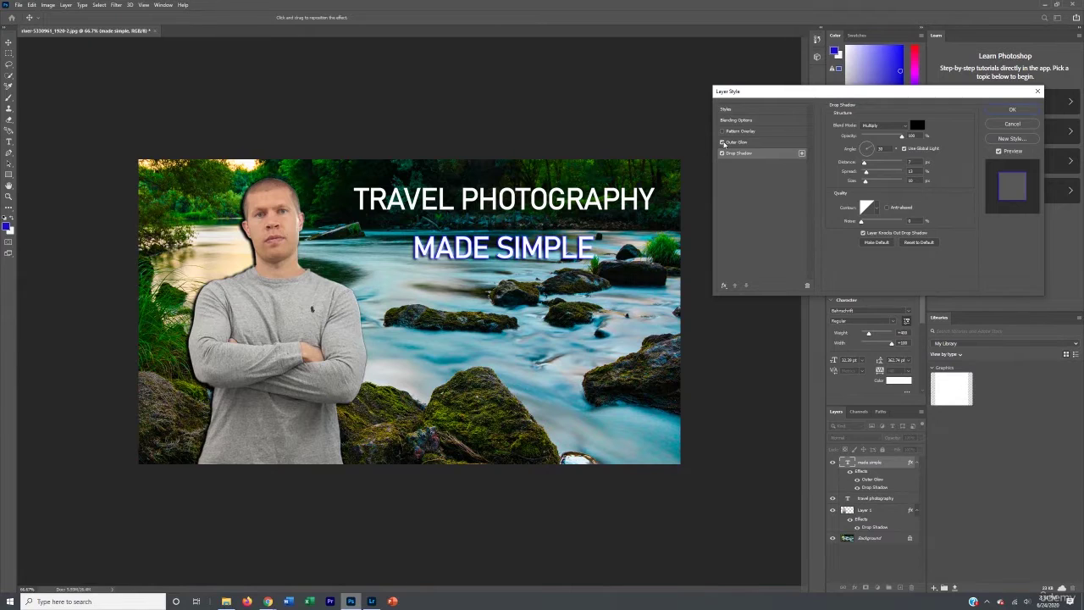
click(721, 143)
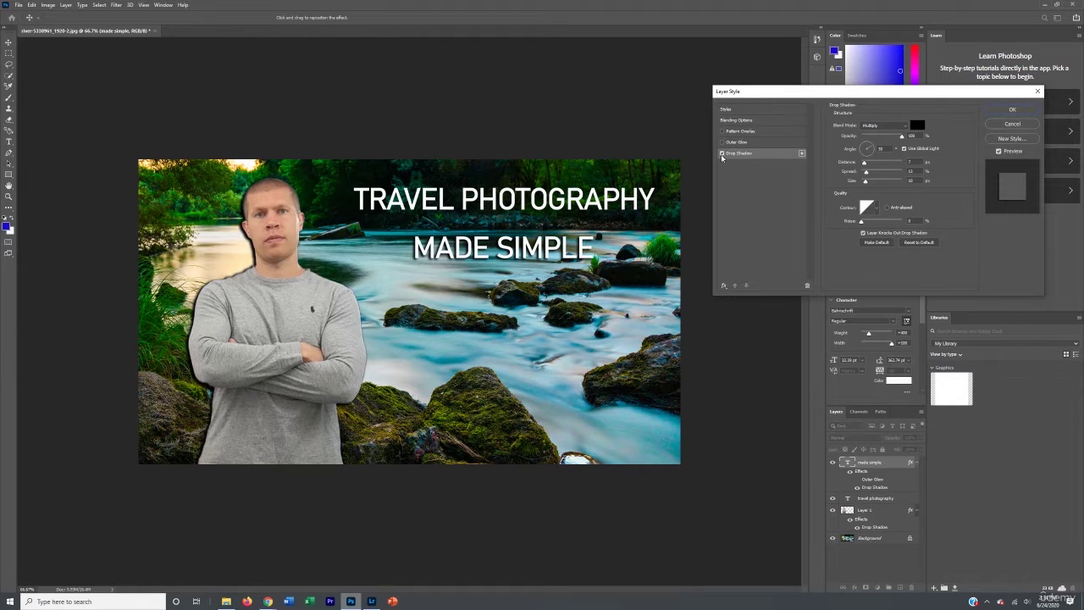
click(721, 154)
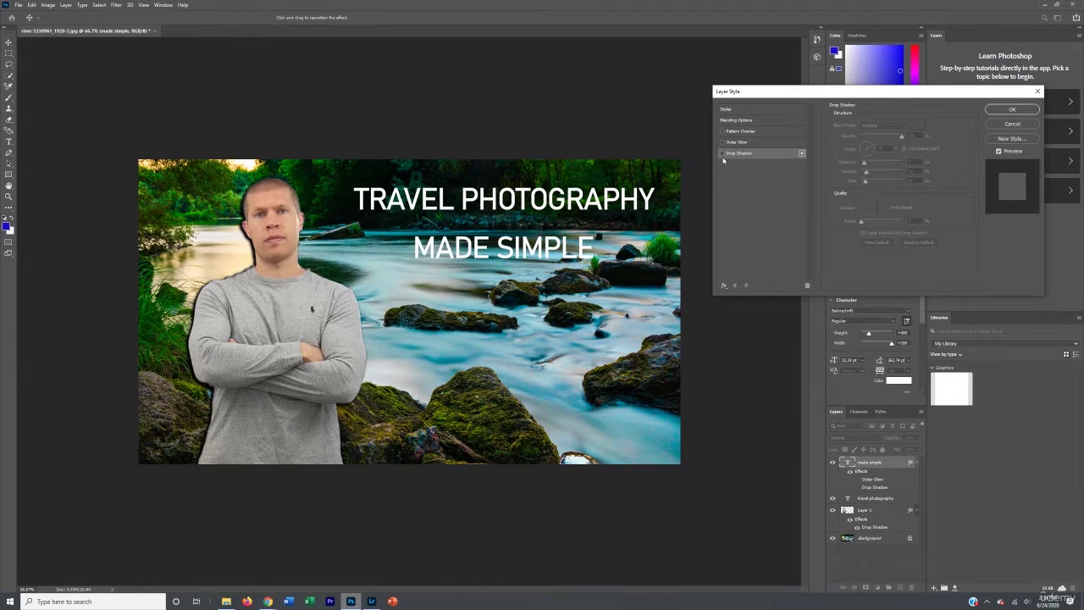
click(722, 143)
click(735, 142)
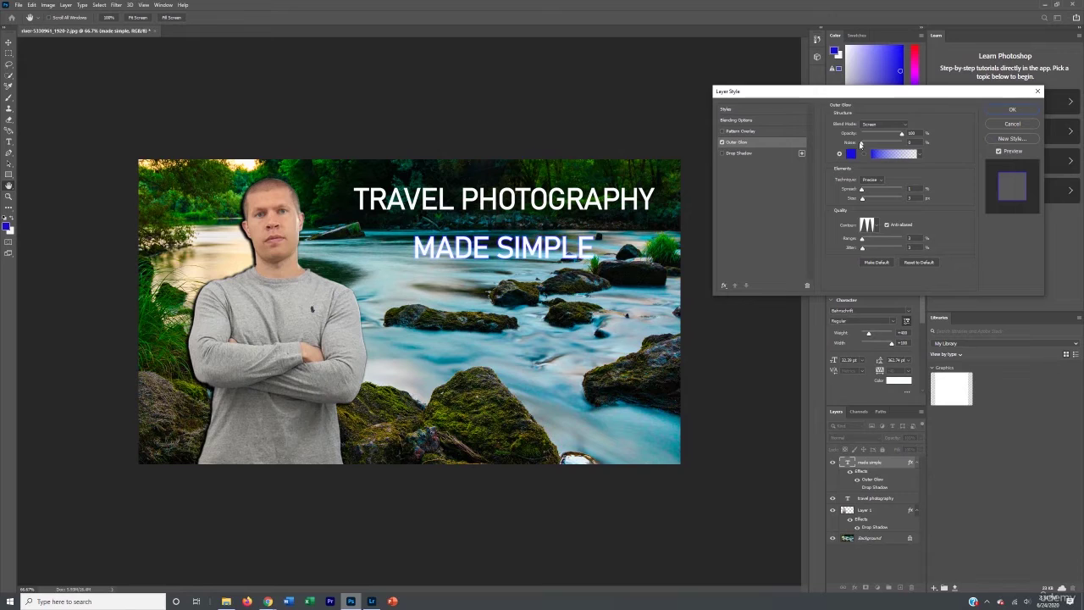
mouse_move(860, 144)
mouse_down()
mouse_move(879, 145)
mouse_move(861, 145)
mouse_up()
Try red, yellow and cyan glow colours, then cancel to keep the original blue
click(851, 153)
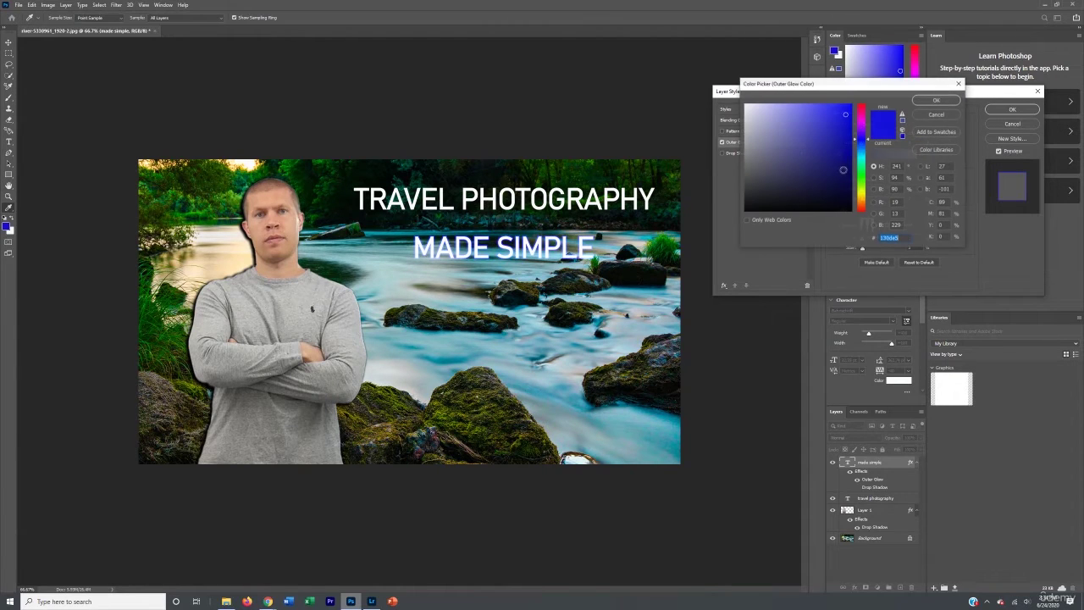
click(861, 109)
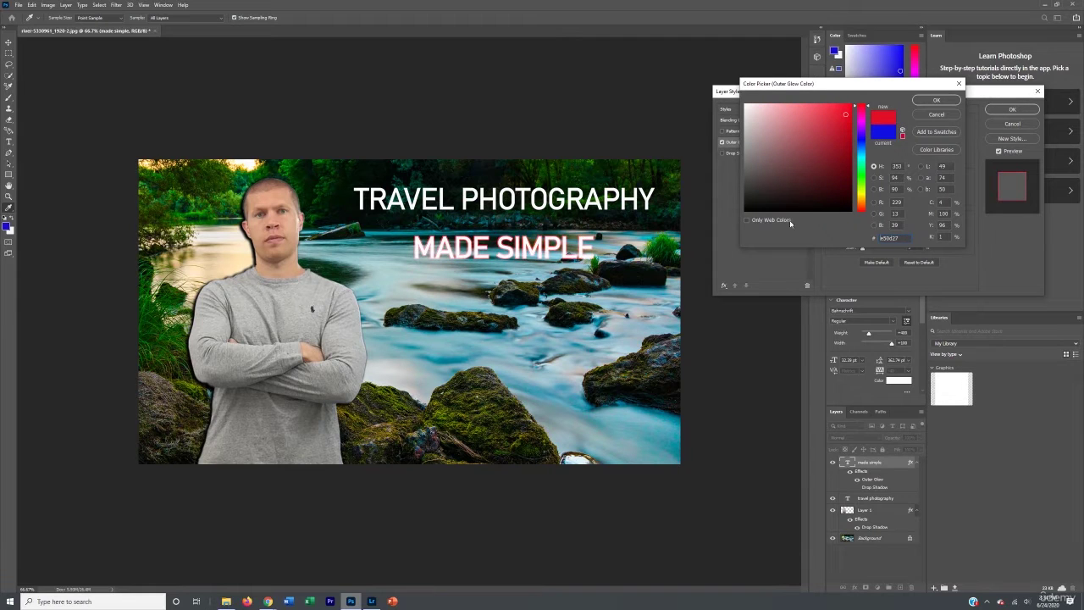
click(862, 195)
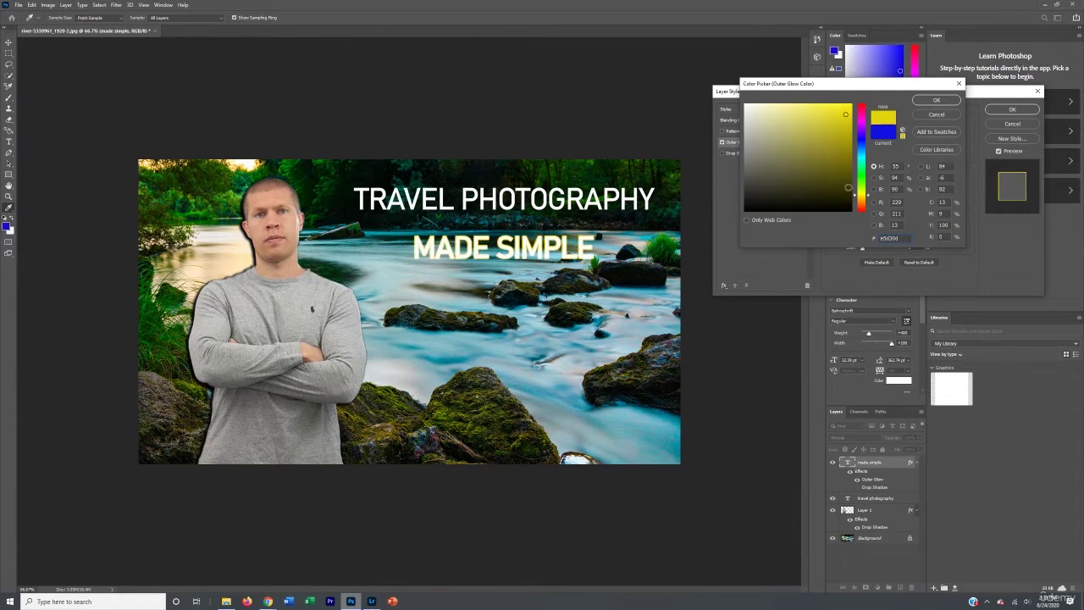
click(861, 211)
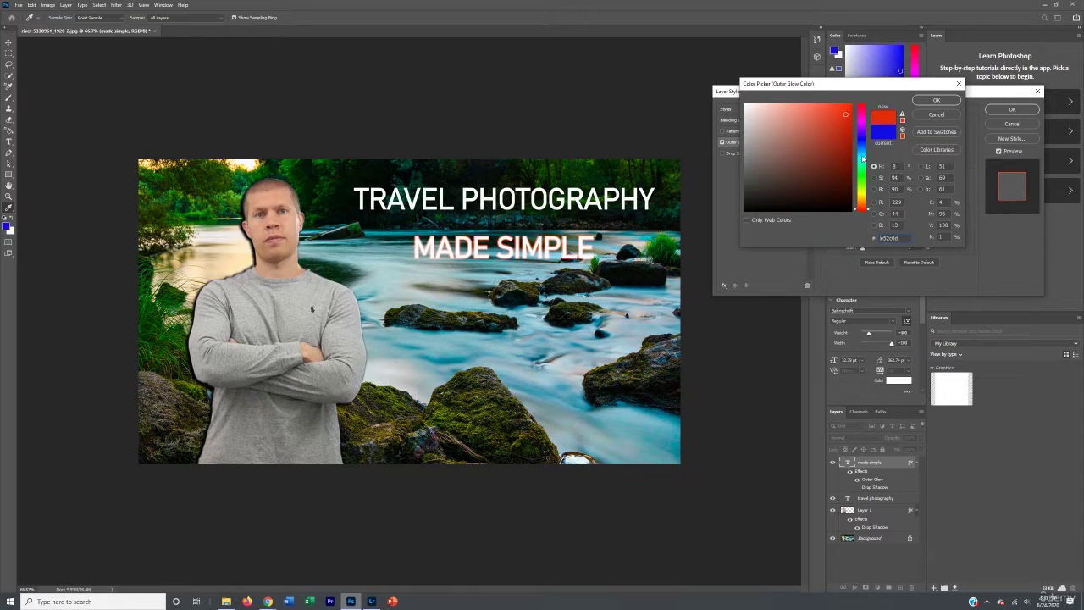
click(862, 154)
click(833, 114)
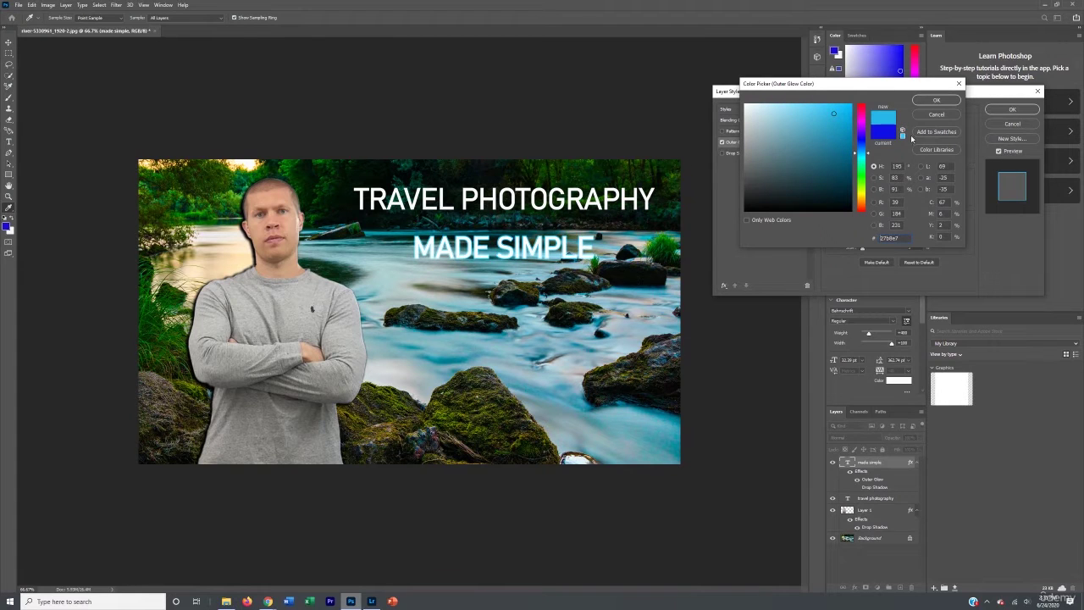
click(944, 117)
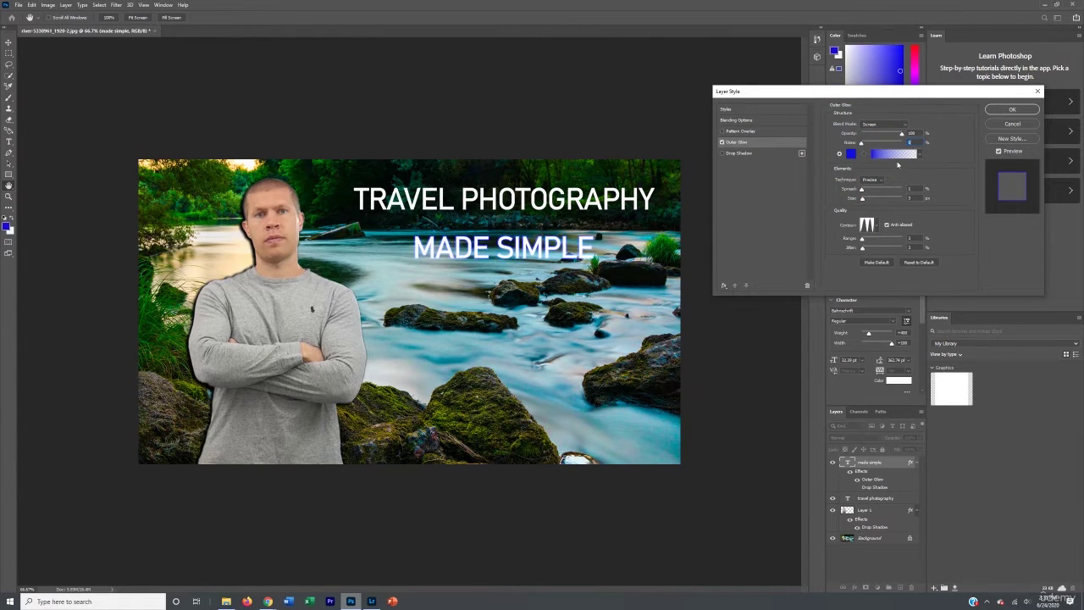
Turn off both Outer Glow and Drop Shadow and close the Layer Style dialog
click(721, 142)
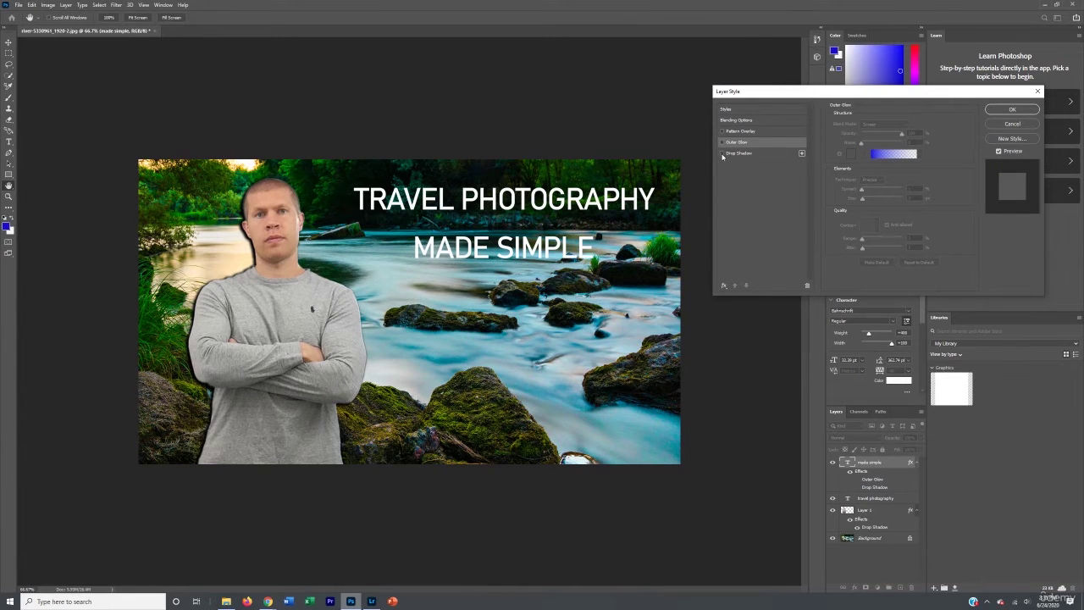
click(721, 153)
click(721, 142)
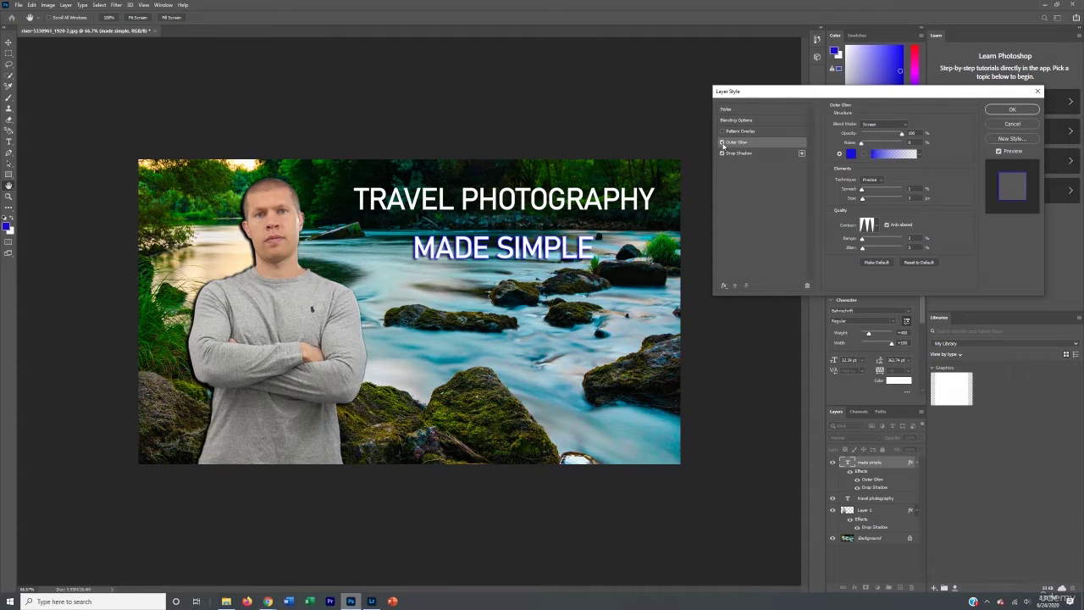
click(721, 143)
click(738, 154)
click(721, 153)
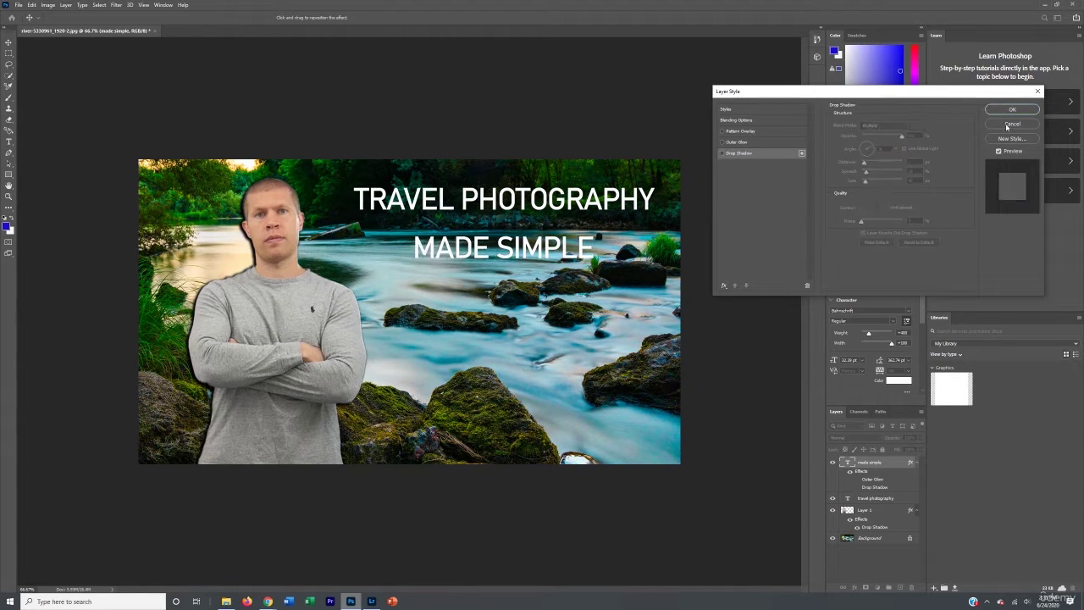
click(1008, 125)
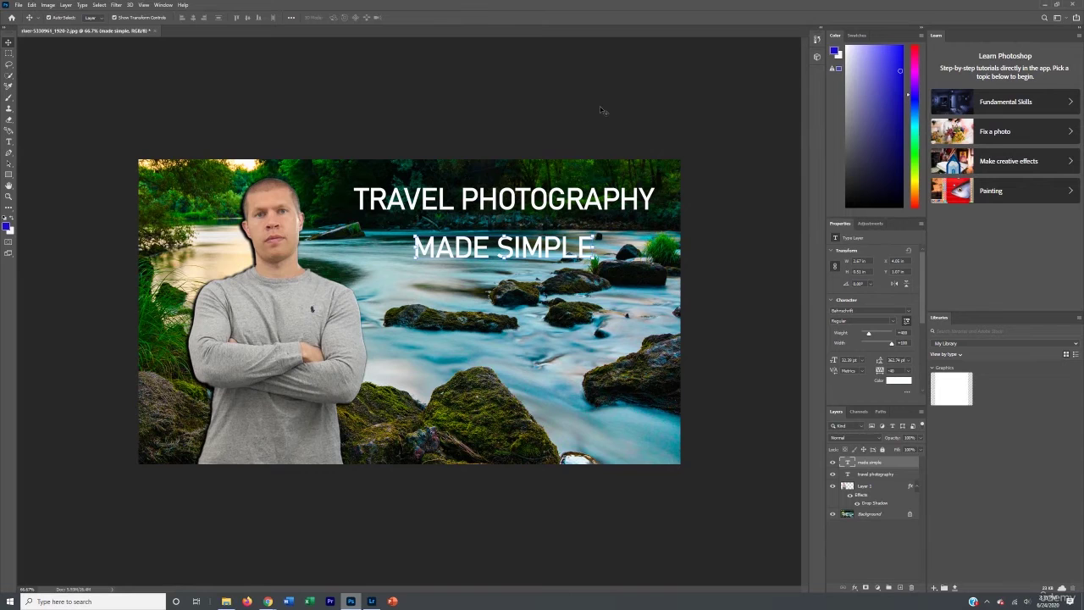
Drag MADE SIMPLE a few pixels lower, then select the travel photography layer
drag(508, 241, 508, 248)
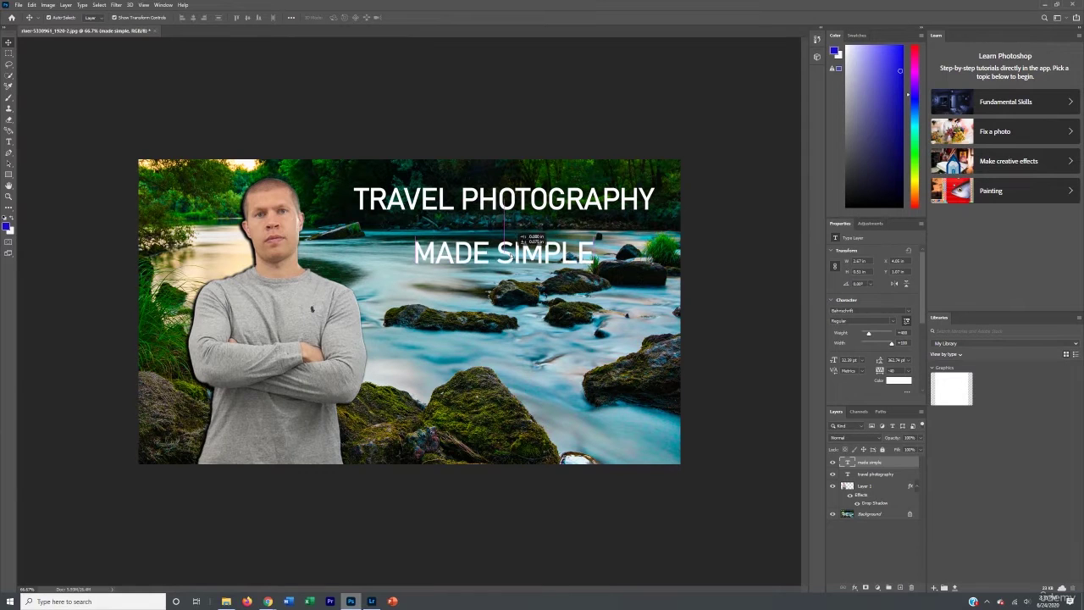
click(451, 330)
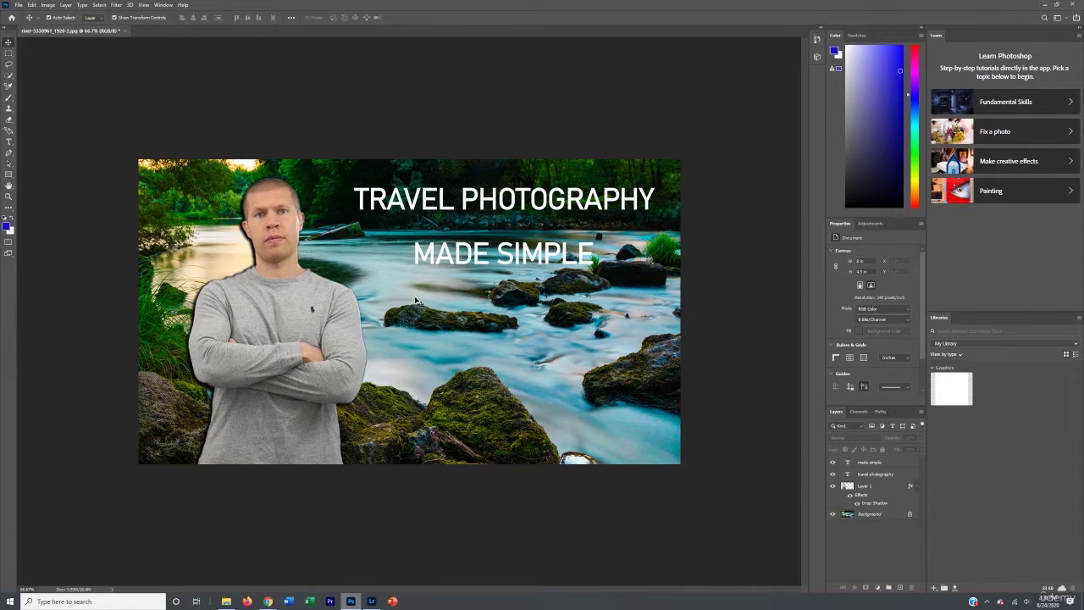
click(448, 253)
click(456, 200)
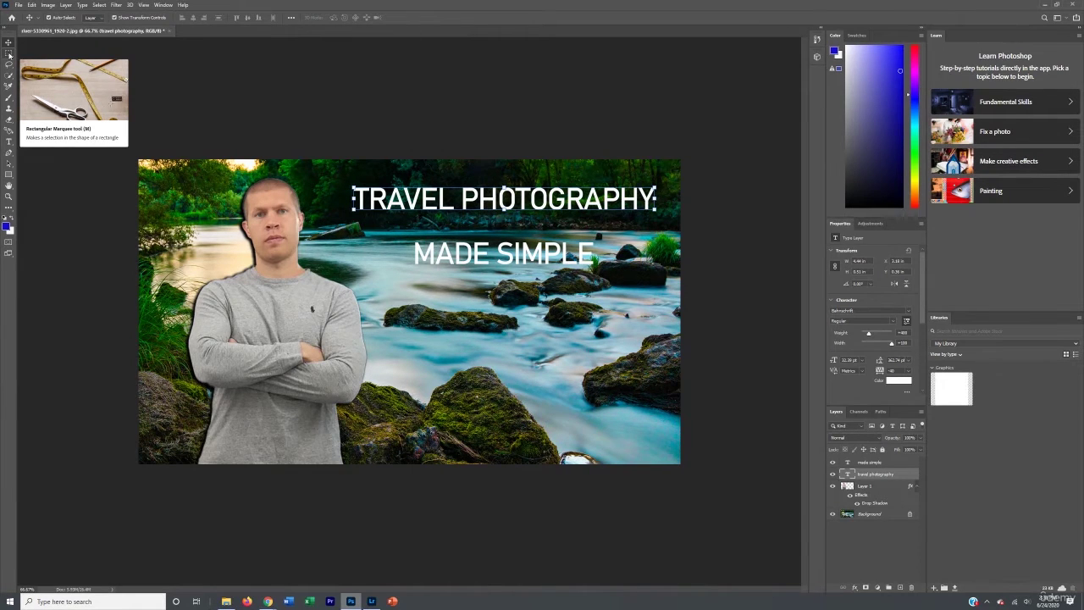
Draw a rectangular marquee selection around the TRAVEL PHOTOGRAPHY title
click(9, 54)
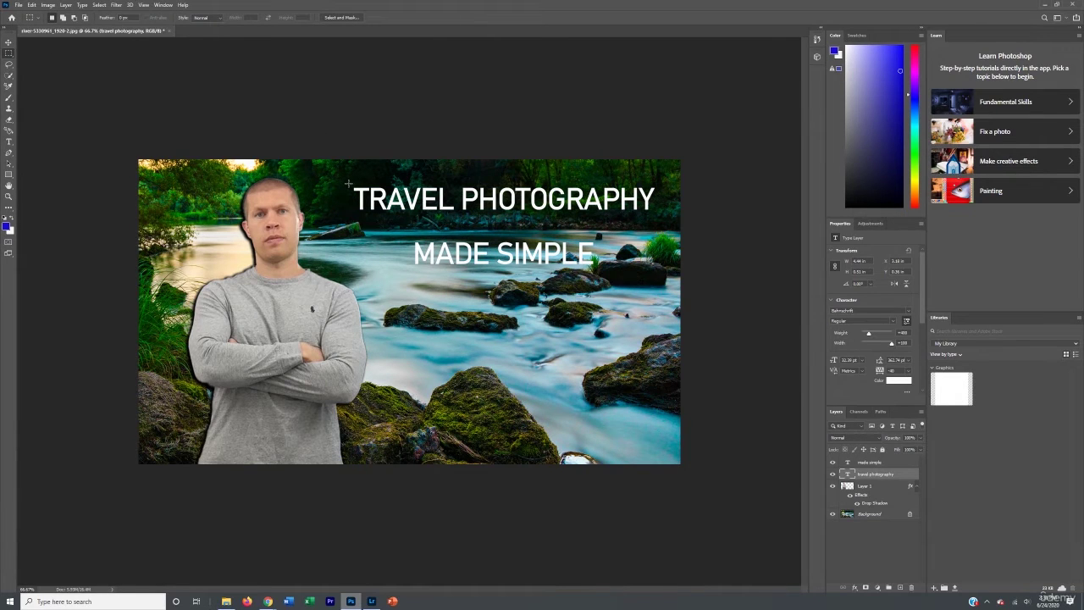
drag(342, 176, 662, 219)
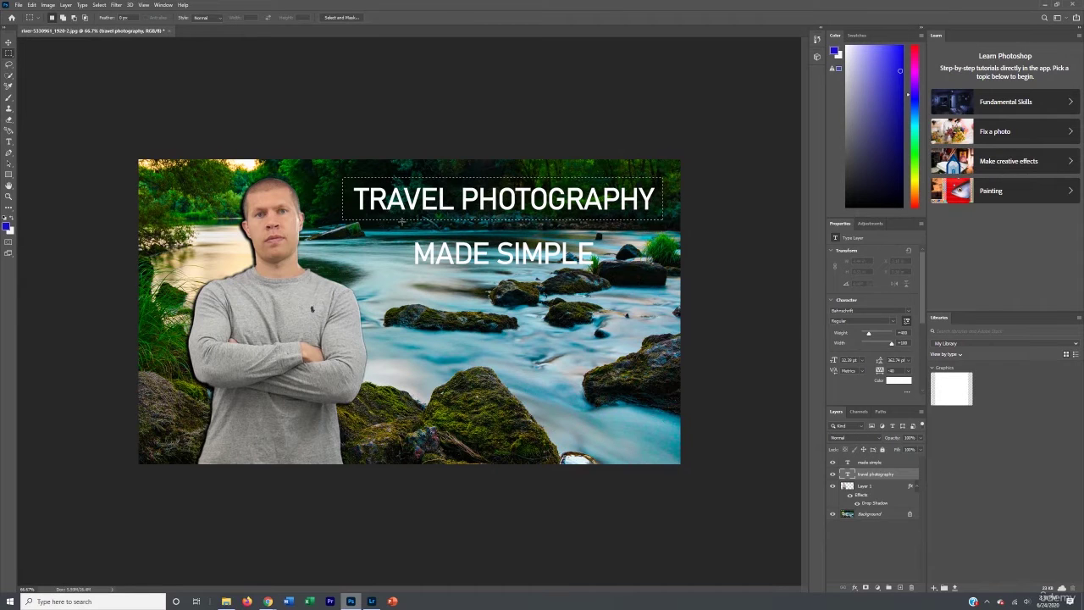
click(504, 198)
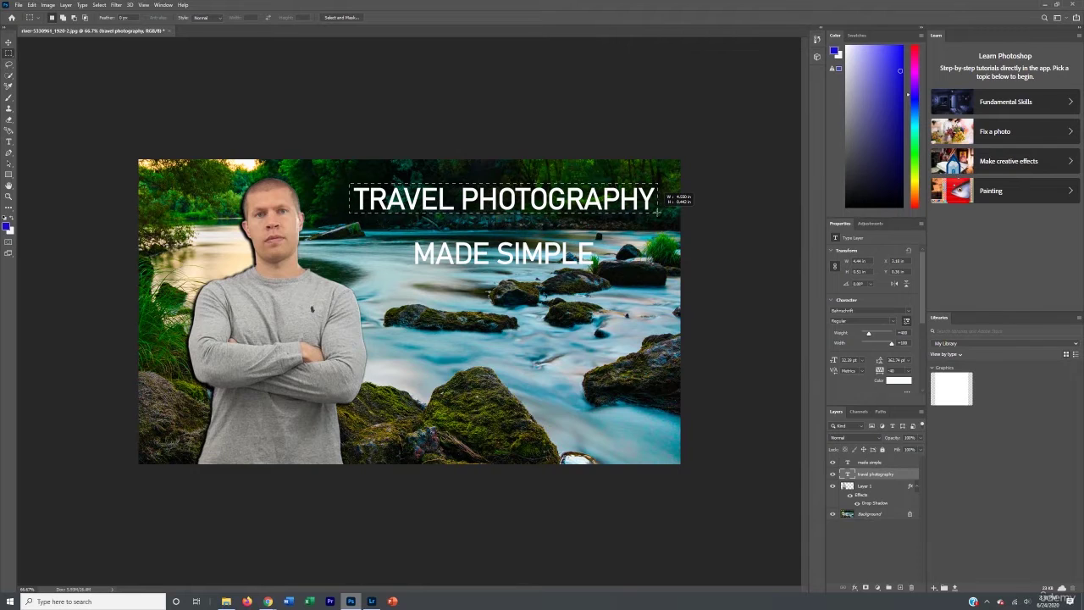
drag(657, 211, 658, 211)
key(ctrl+d)
key(ctrl+shift+d)
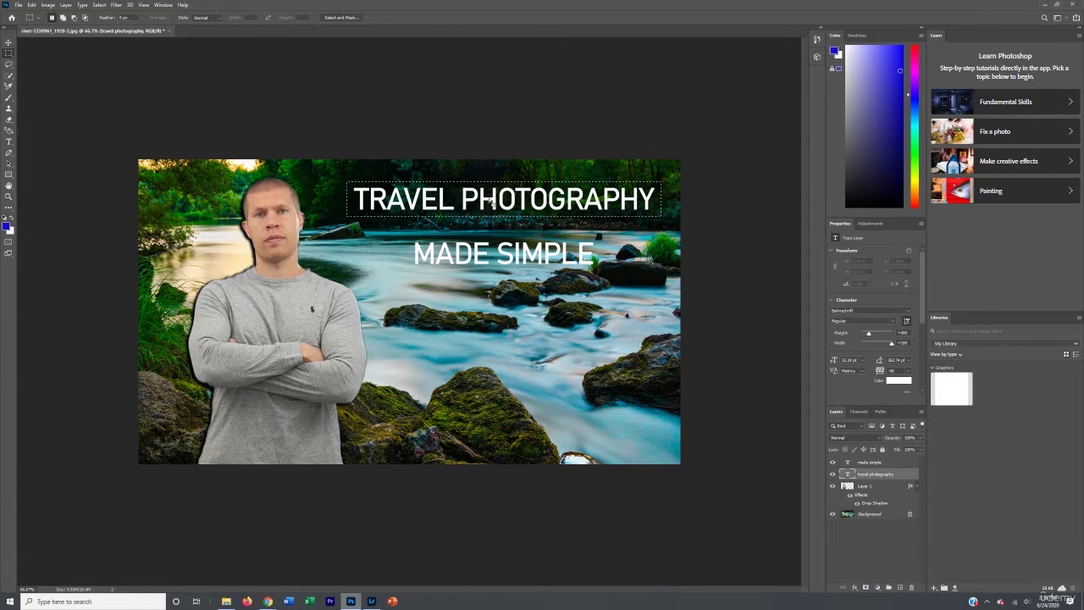
right_click(461, 209)
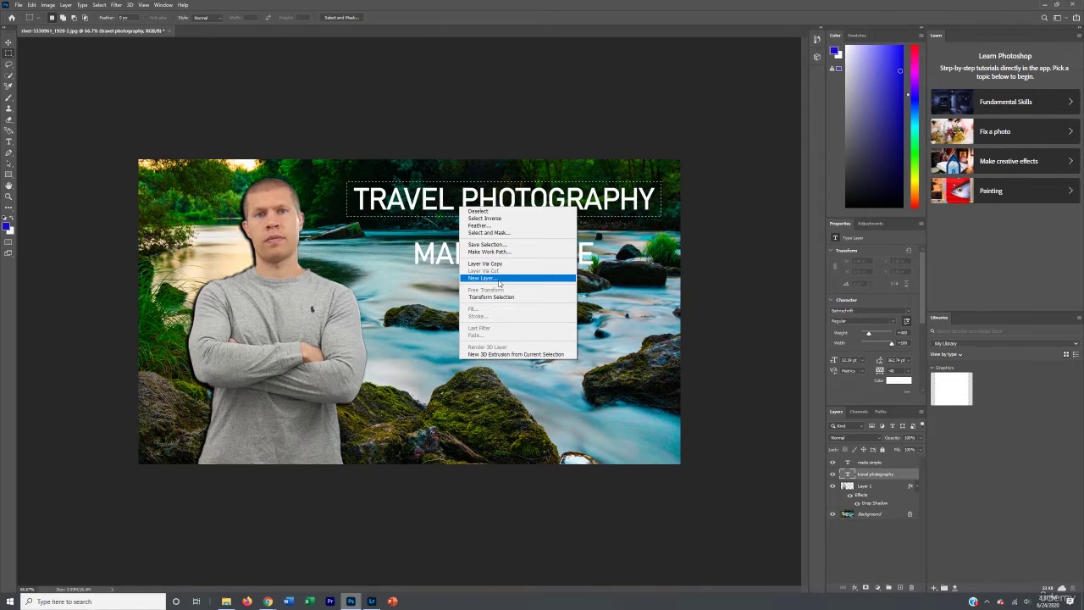
Create a new Layer 2 for the selection around TRAVEL PHOTOGRAPHY
right_click(451, 192)
right_click(450, 203)
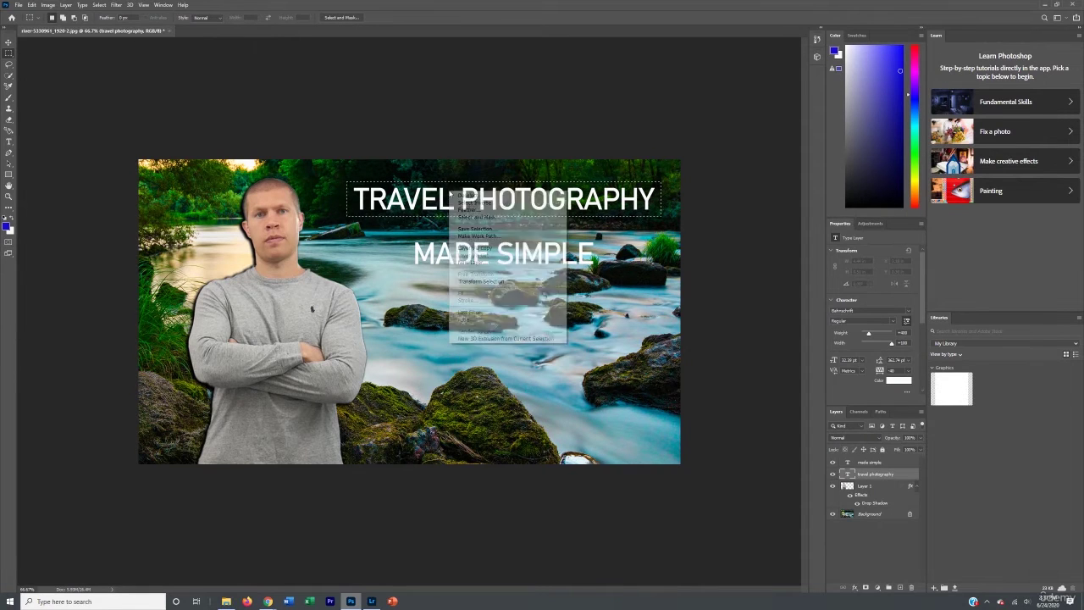
click(476, 264)
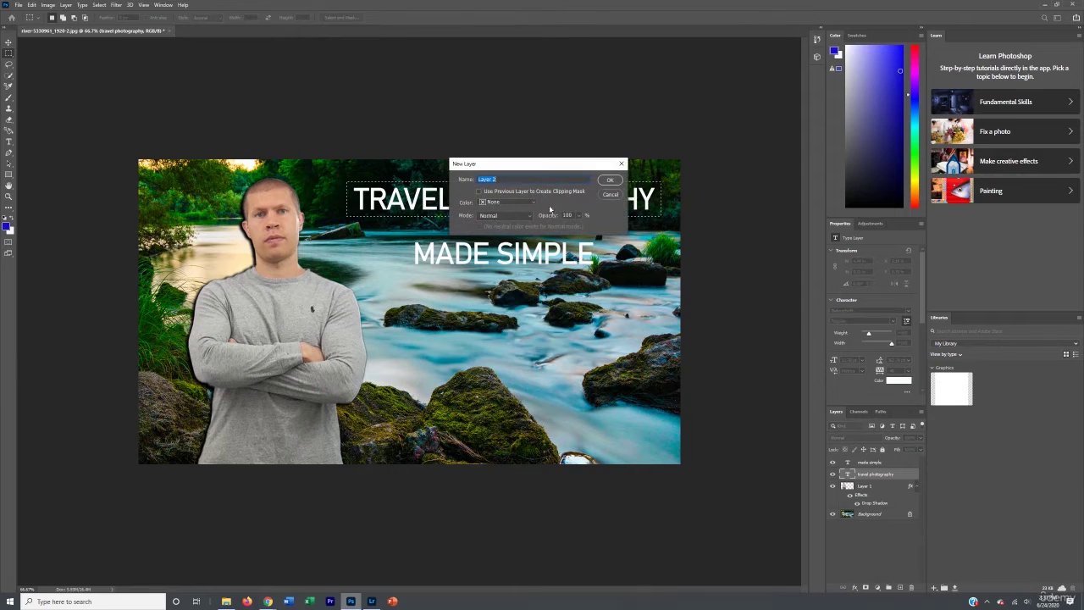
click(611, 181)
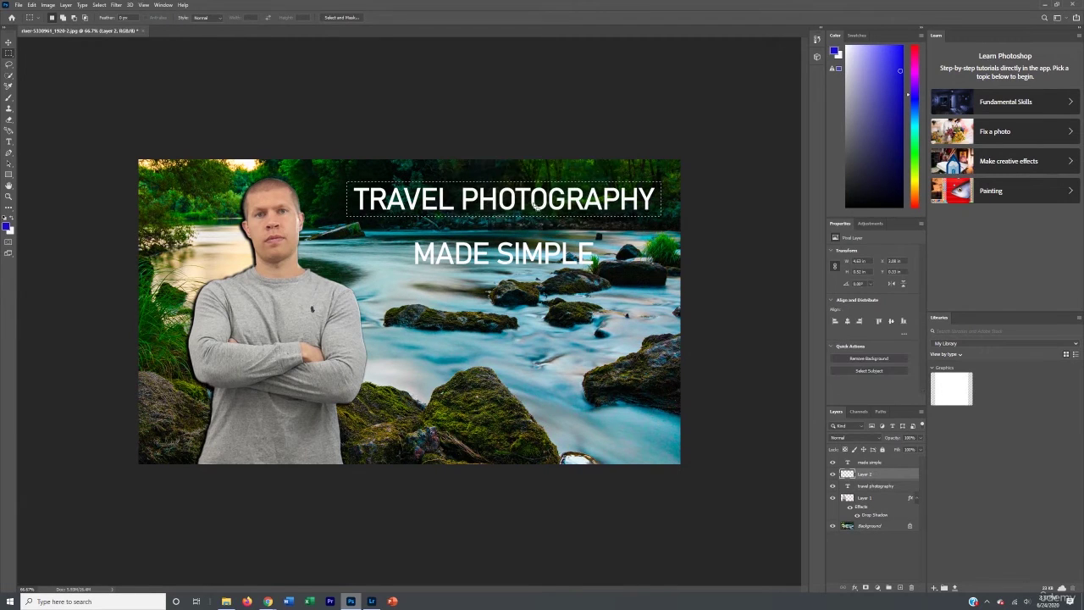
Fill the selection with black and reorder Layer 2 beneath the title text
right_click(528, 205)
click(540, 306)
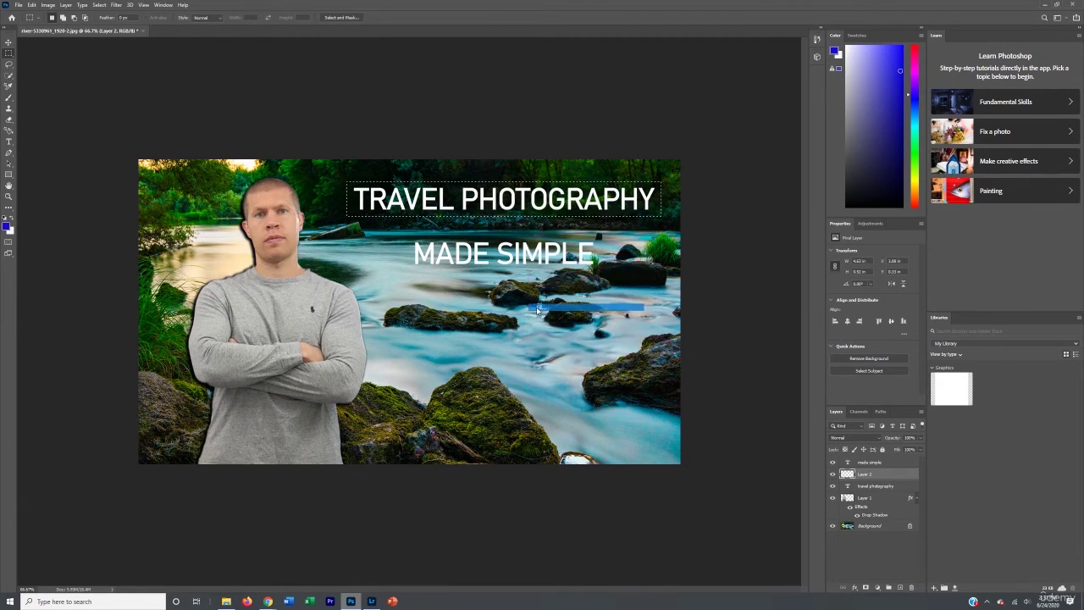
click(538, 168)
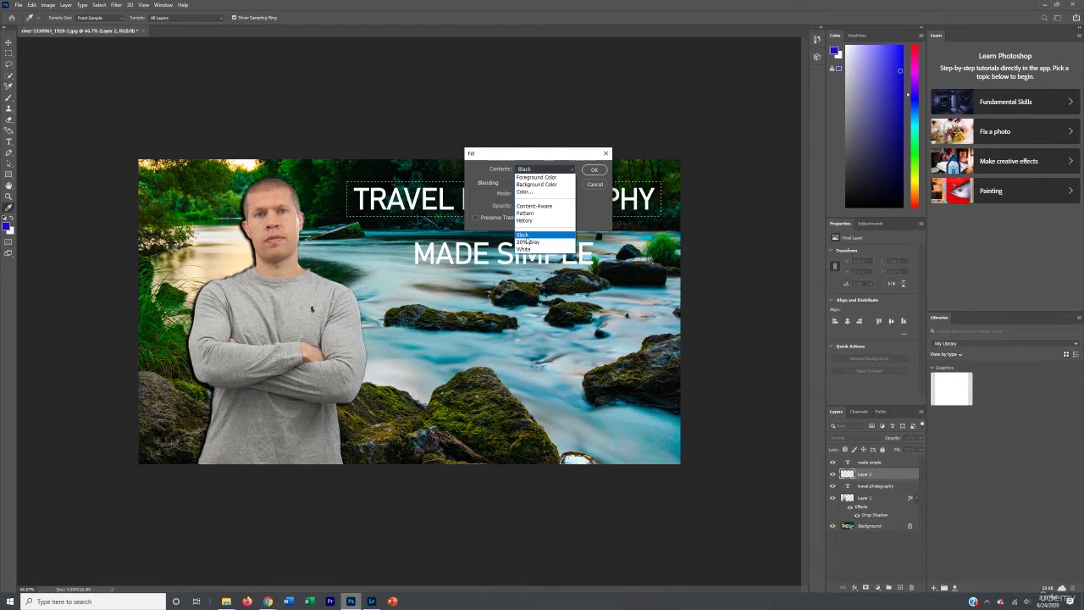
key(Escape)
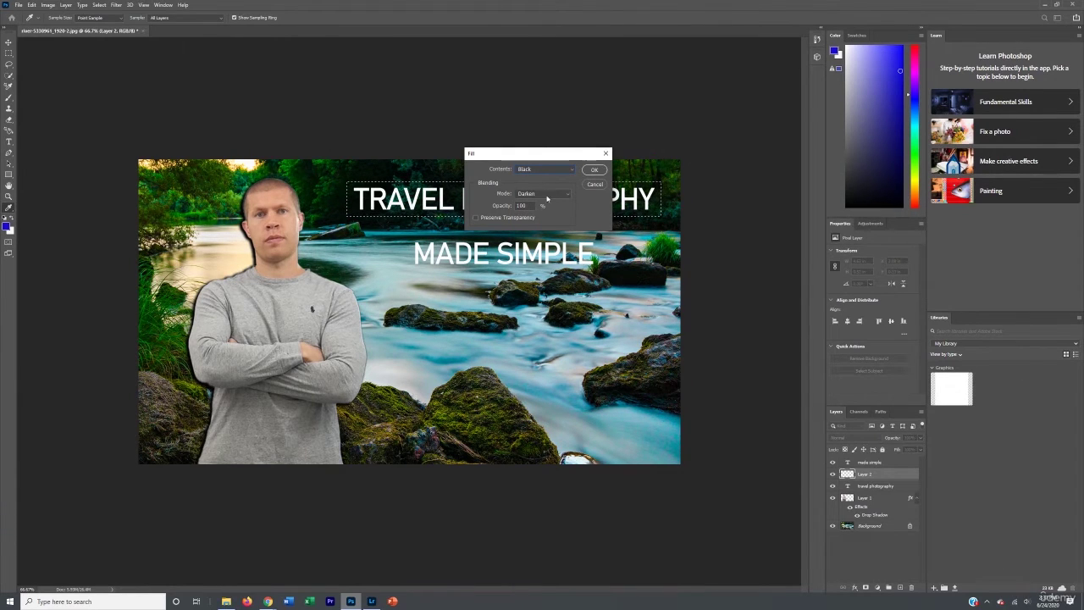
click(594, 170)
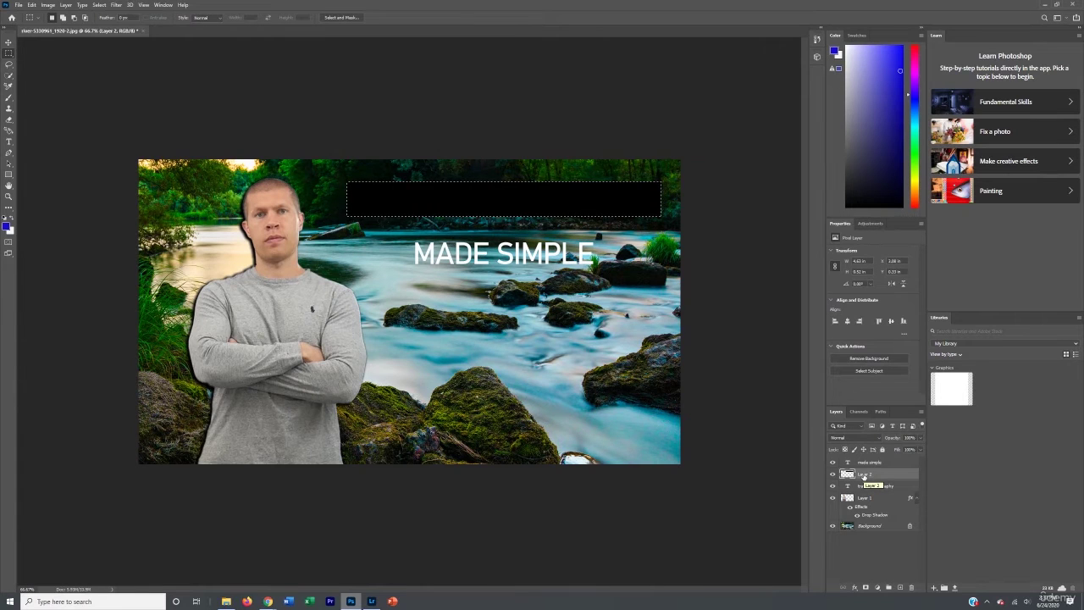
mouse_move(864, 477)
mouse_down()
mouse_move(863, 461)
mouse_move(873, 475)
mouse_up()
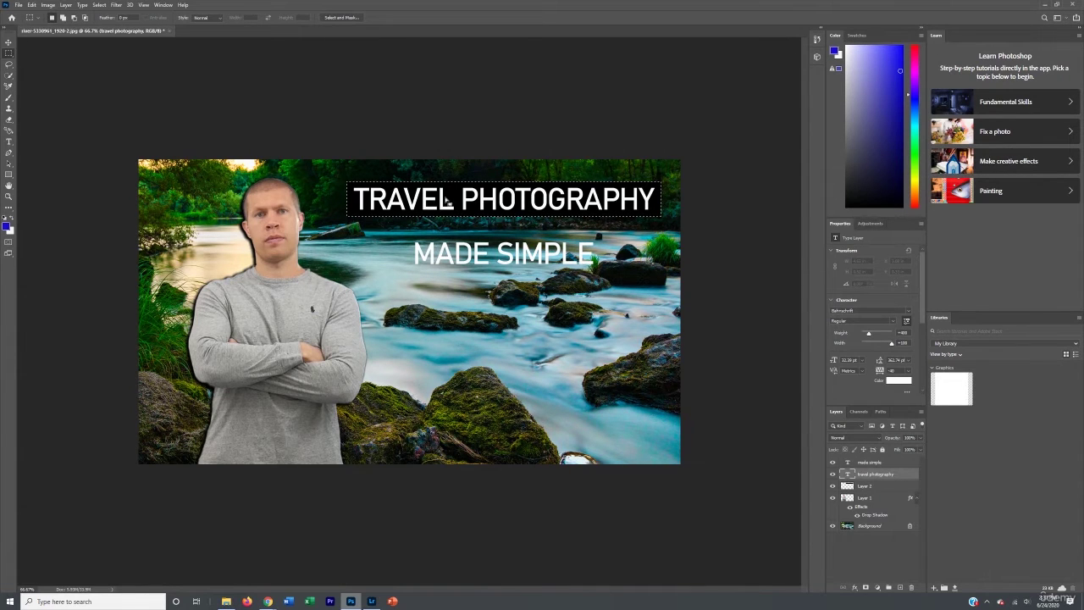
Select a rectangle around MADE SIMPLE and create Layer 3 for it
click(175, 121)
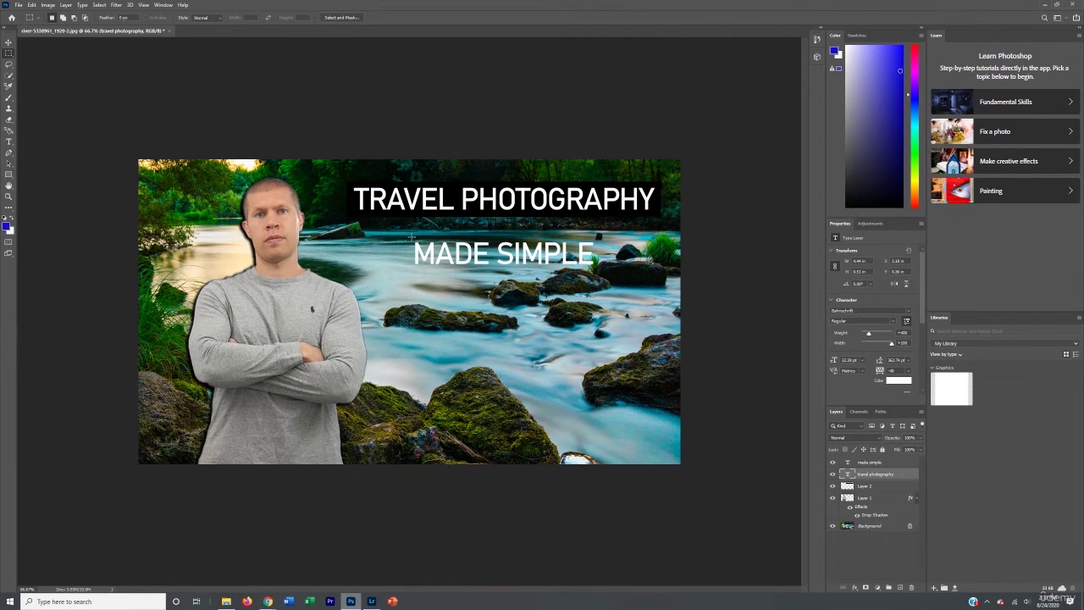
drag(408, 237, 601, 270)
right_click(591, 258)
click(613, 327)
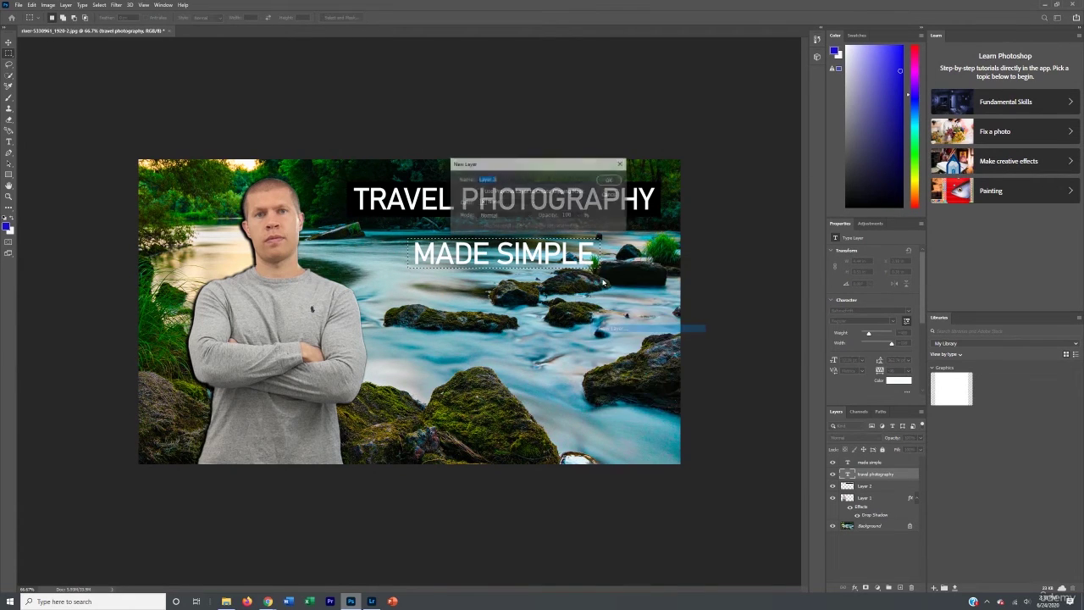
click(609, 179)
Fill the MADE SIMPLE selection with black and deselect
right_click(572, 250)
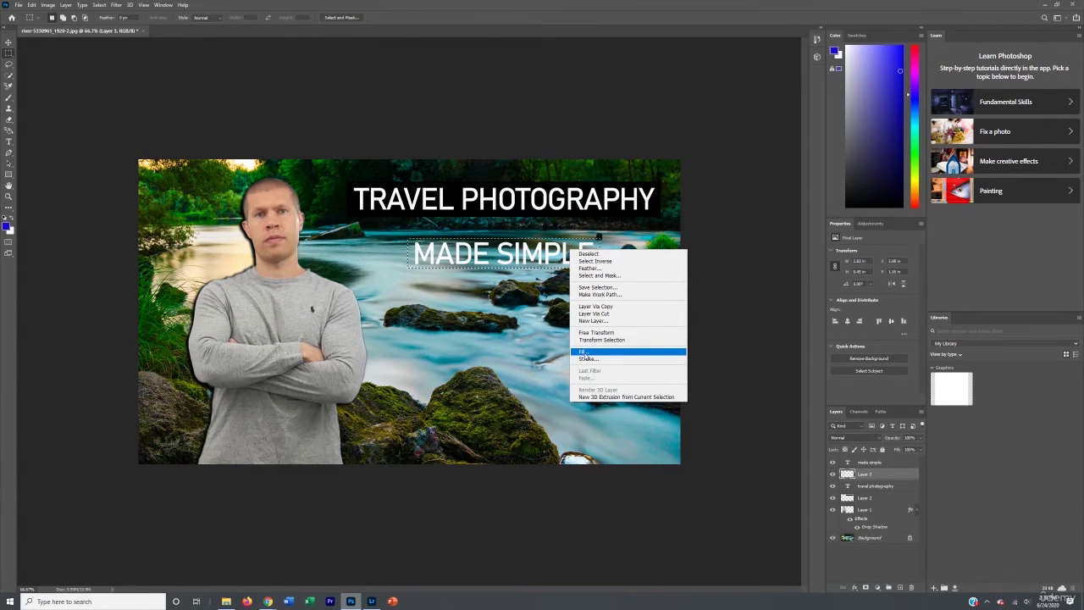
click(585, 352)
click(593, 170)
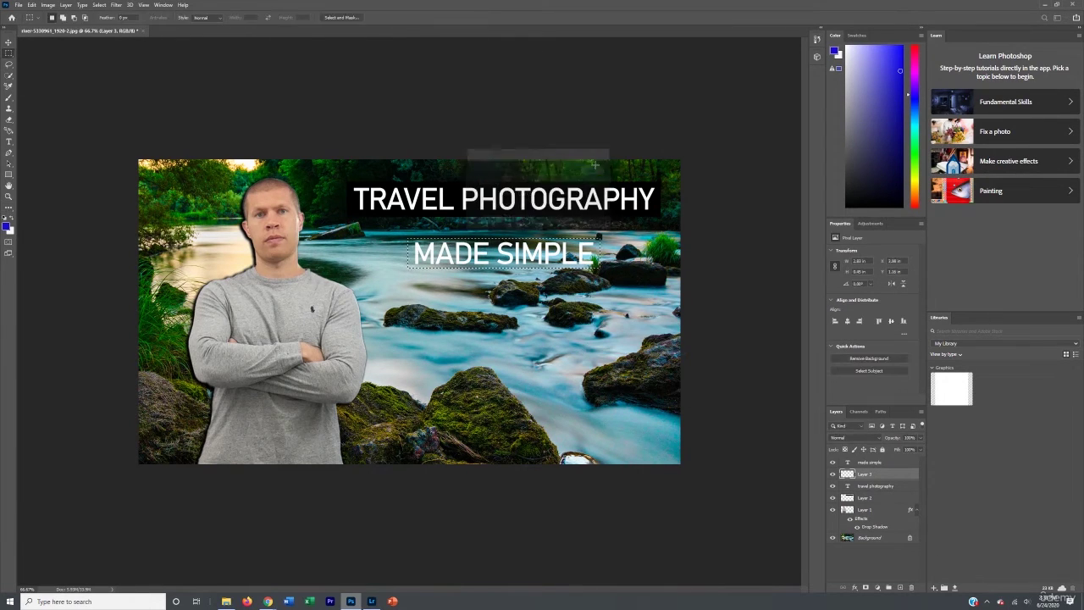
key(ctrl+d)
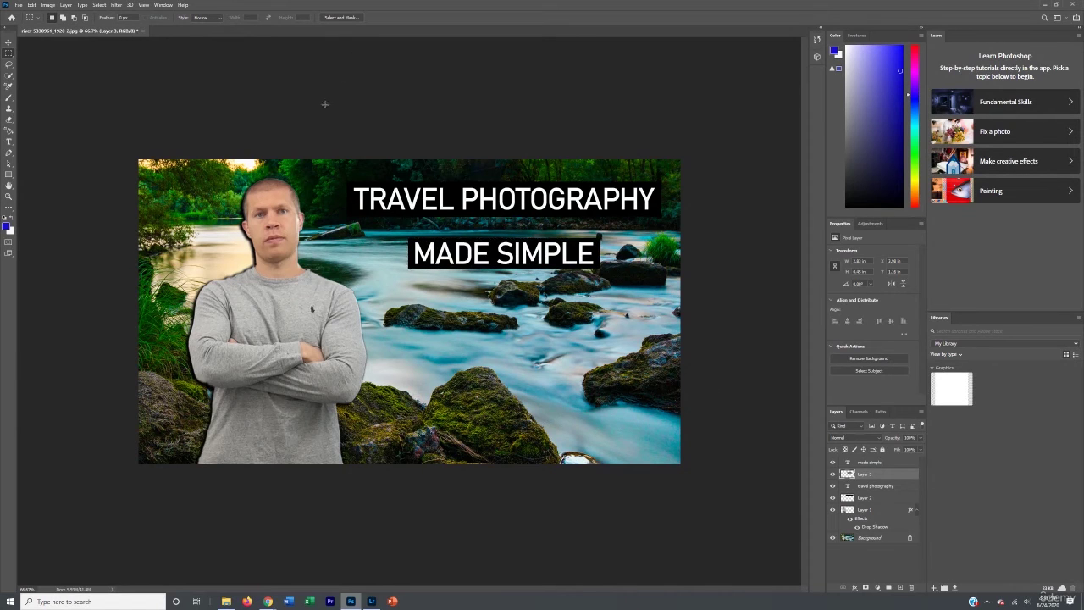
Move the black bar layer below the travel photography text layer
click(9, 43)
click(532, 147)
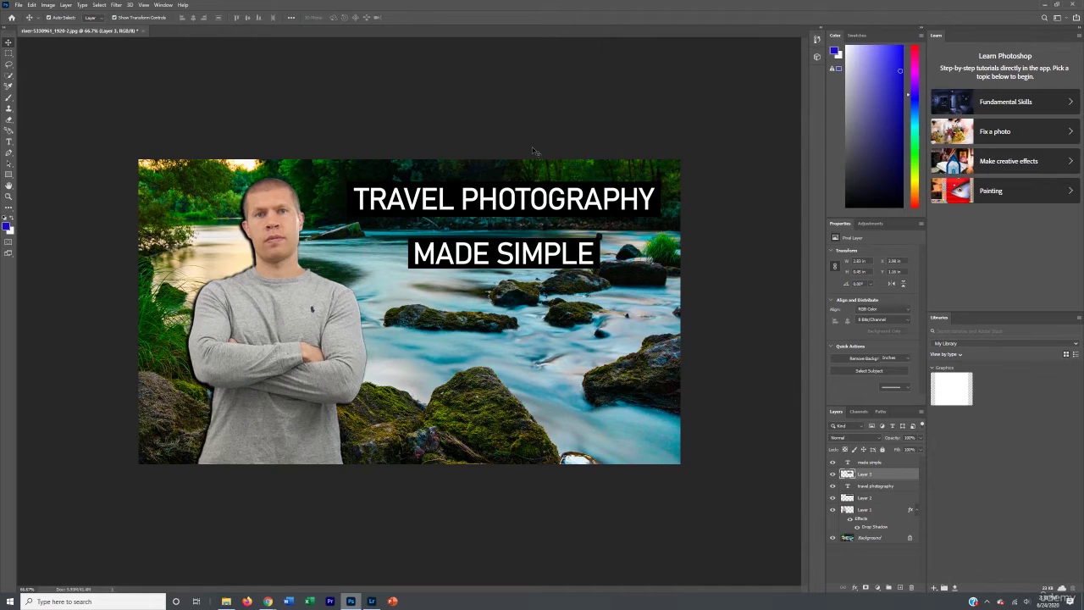
click(498, 253)
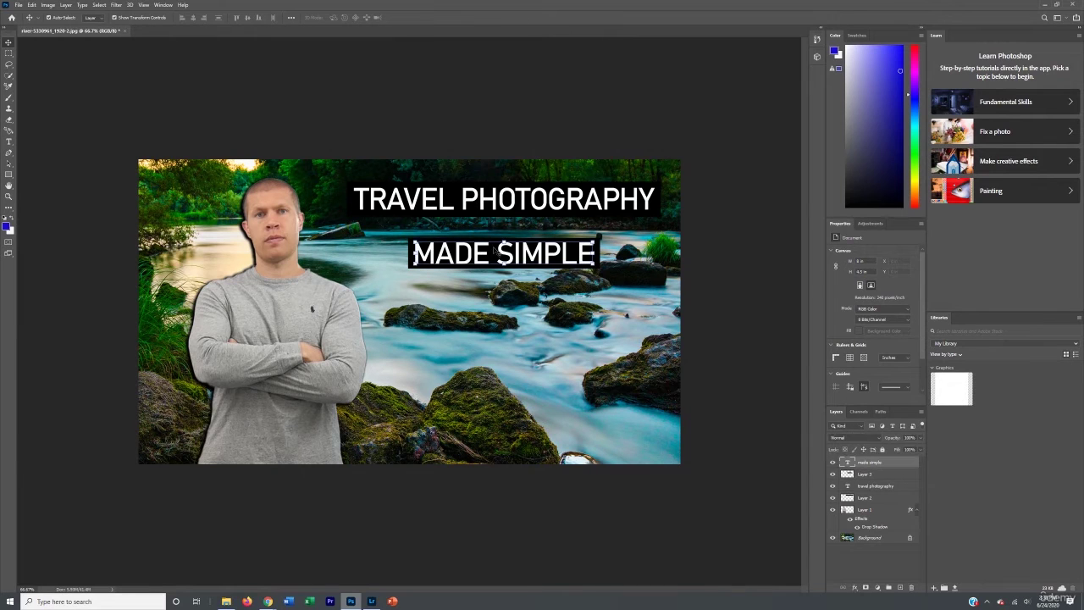
click(766, 451)
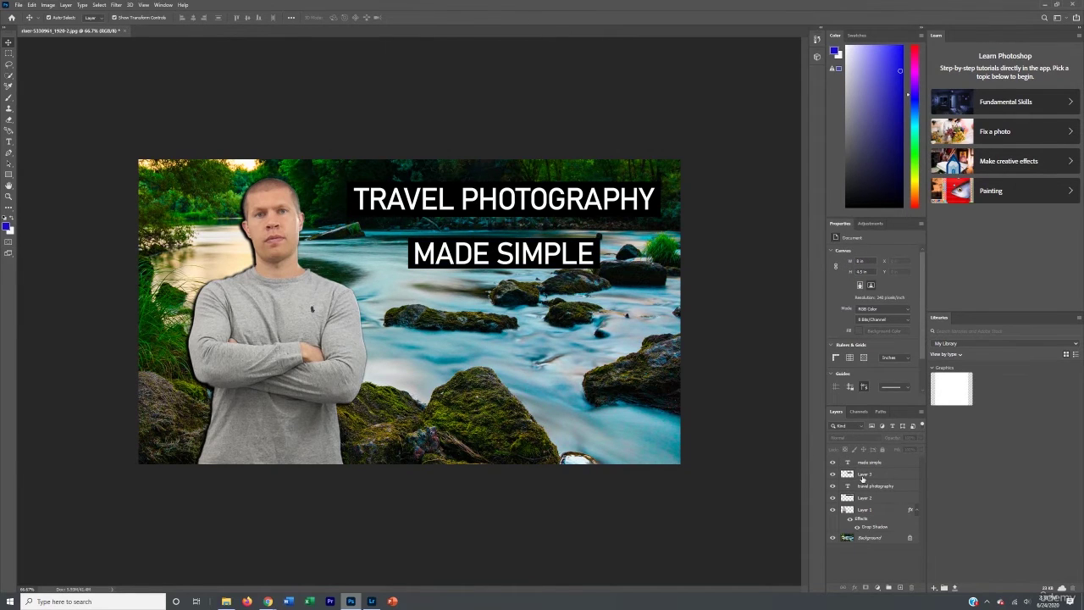
drag(862, 478, 863, 490)
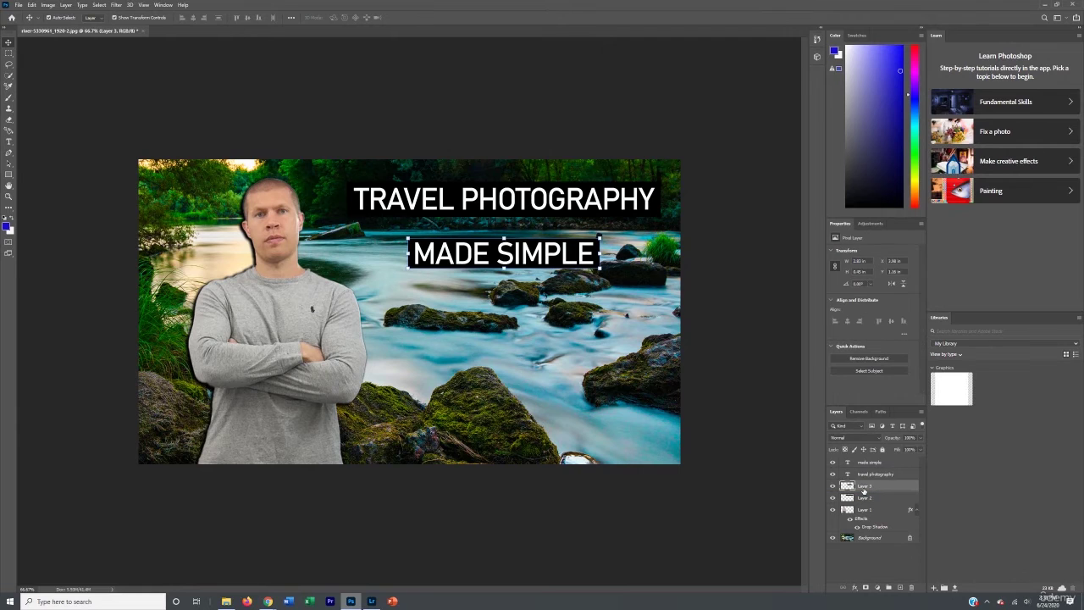
Add Outer Glow and Drop Shadow styles to the MADE SIMPLE black bar on Layer 3
right_click(863, 490)
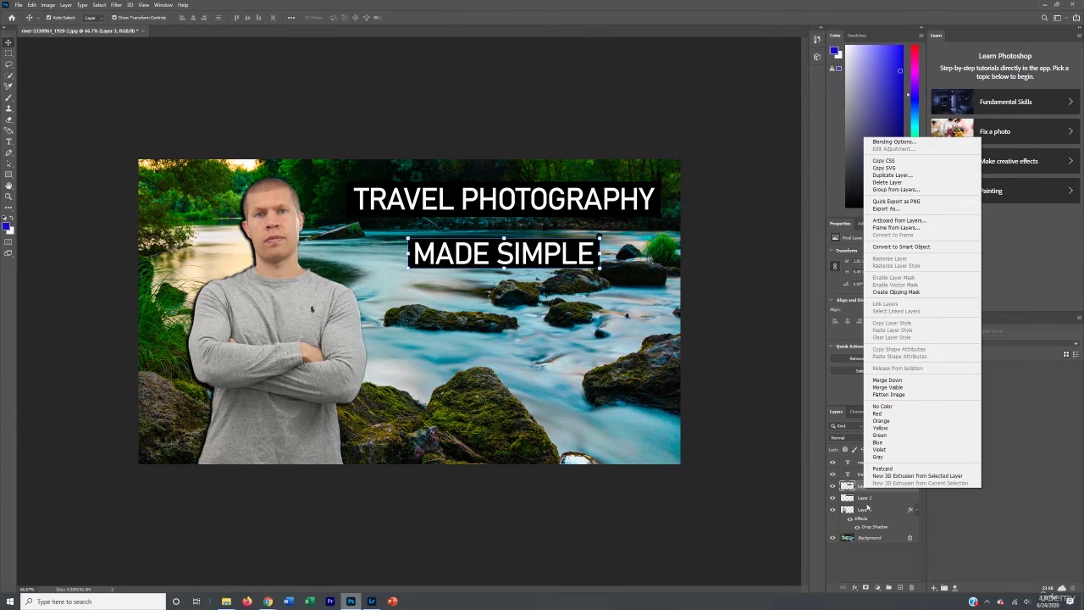
click(881, 141)
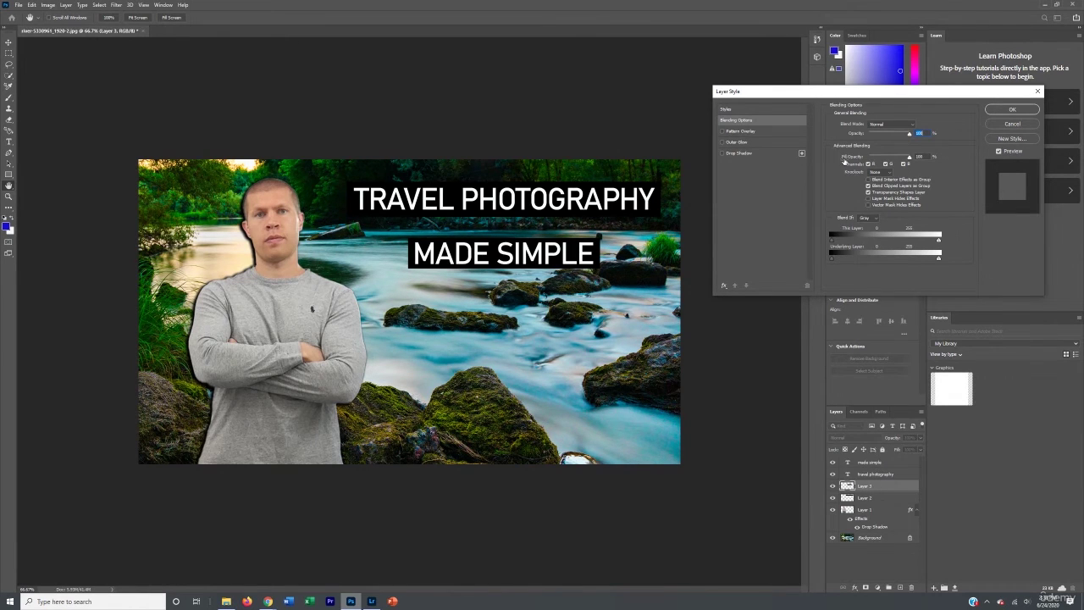
click(721, 142)
click(723, 154)
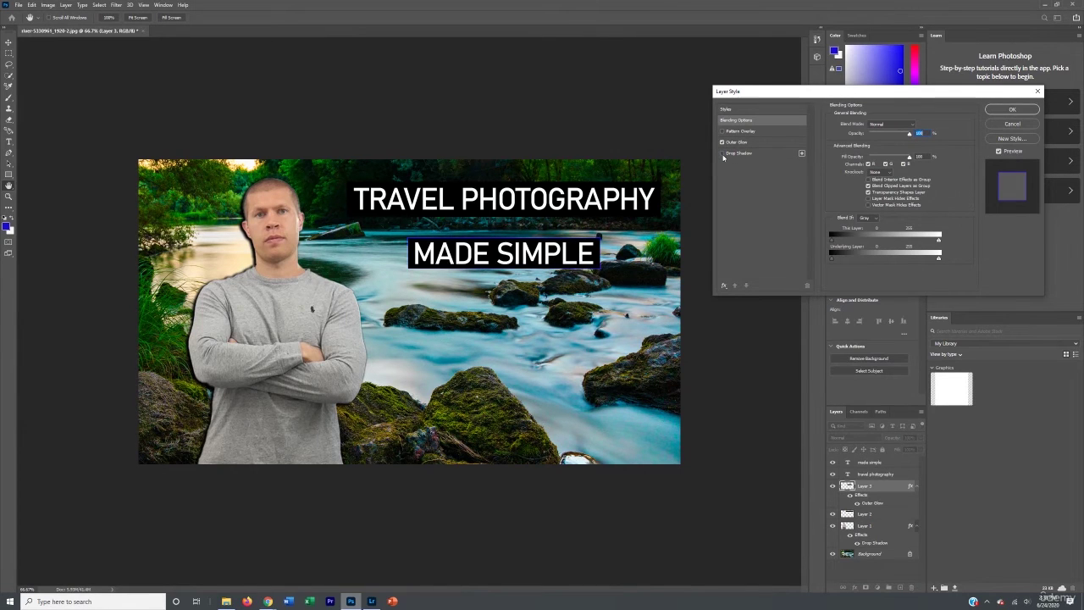
click(1011, 109)
click(551, 305)
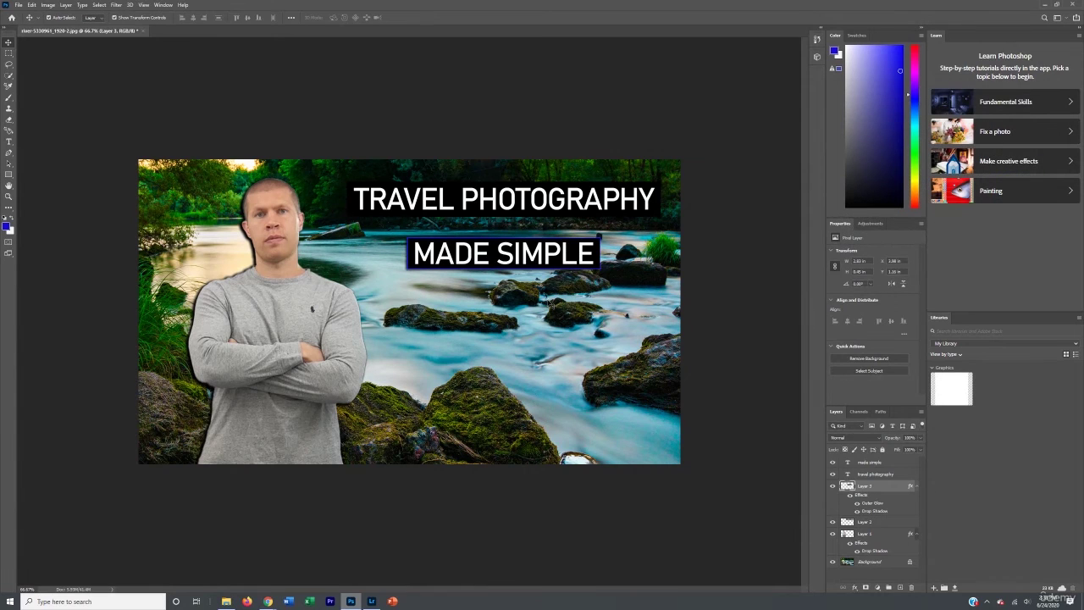
Change the bar's outer glow colour to cyan 0dbfe5 and apply
right_click(863, 487)
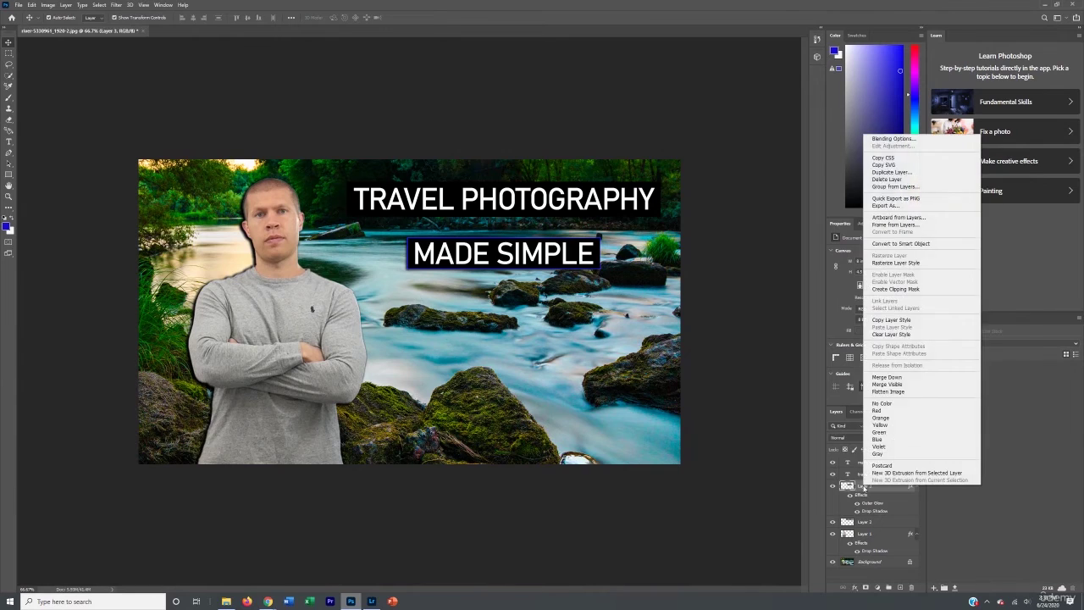
click(864, 143)
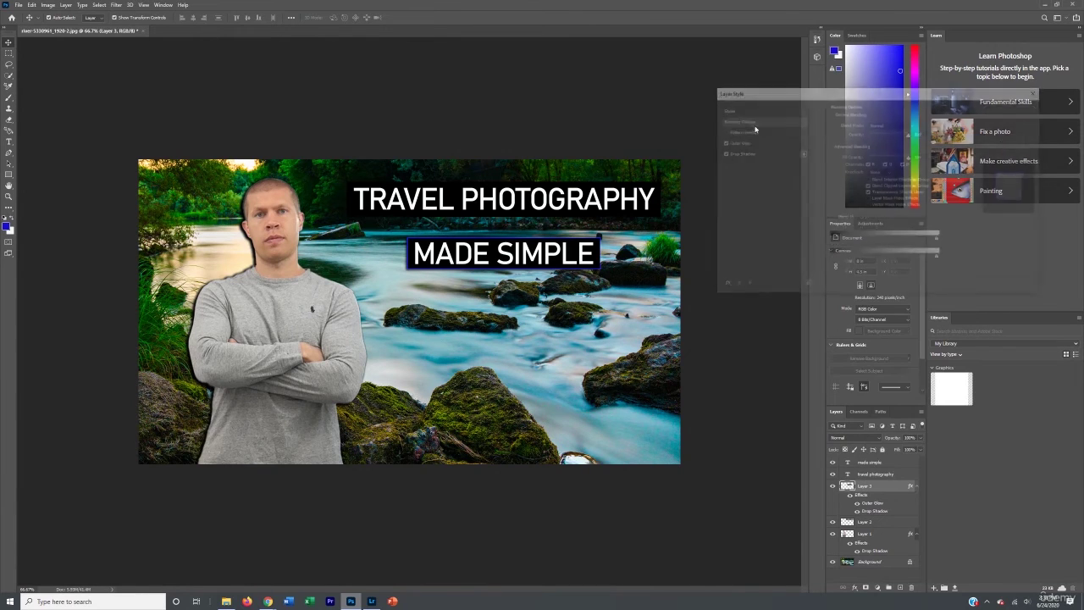
click(736, 142)
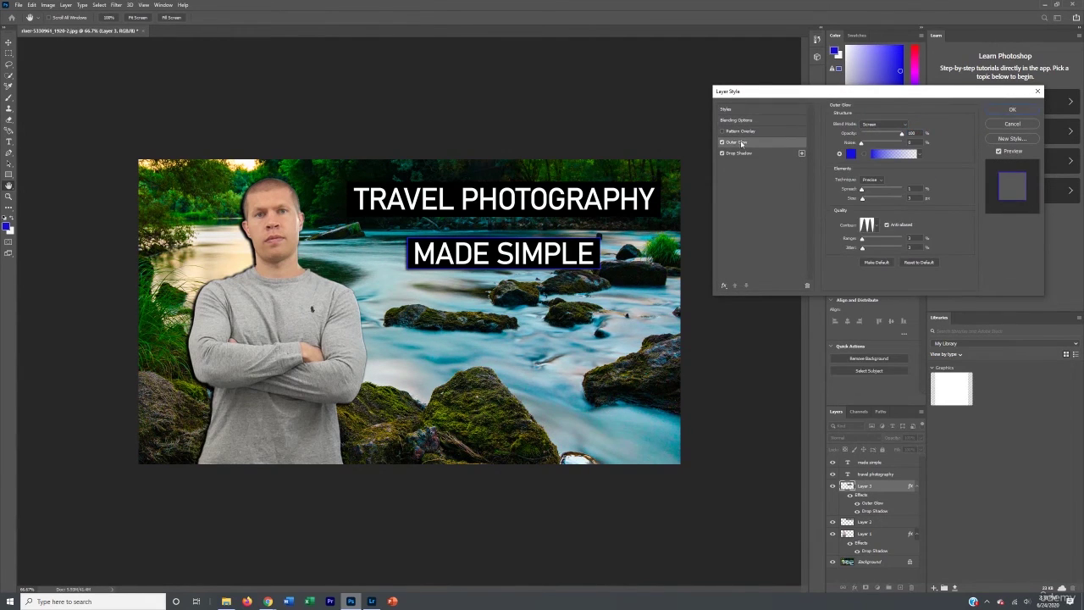
click(850, 154)
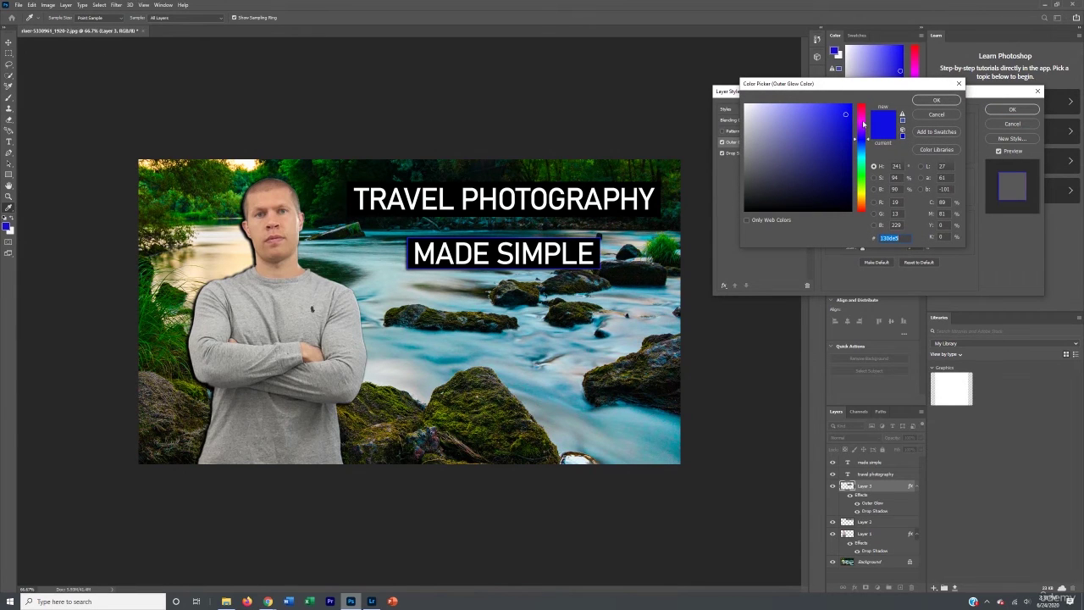
click(863, 124)
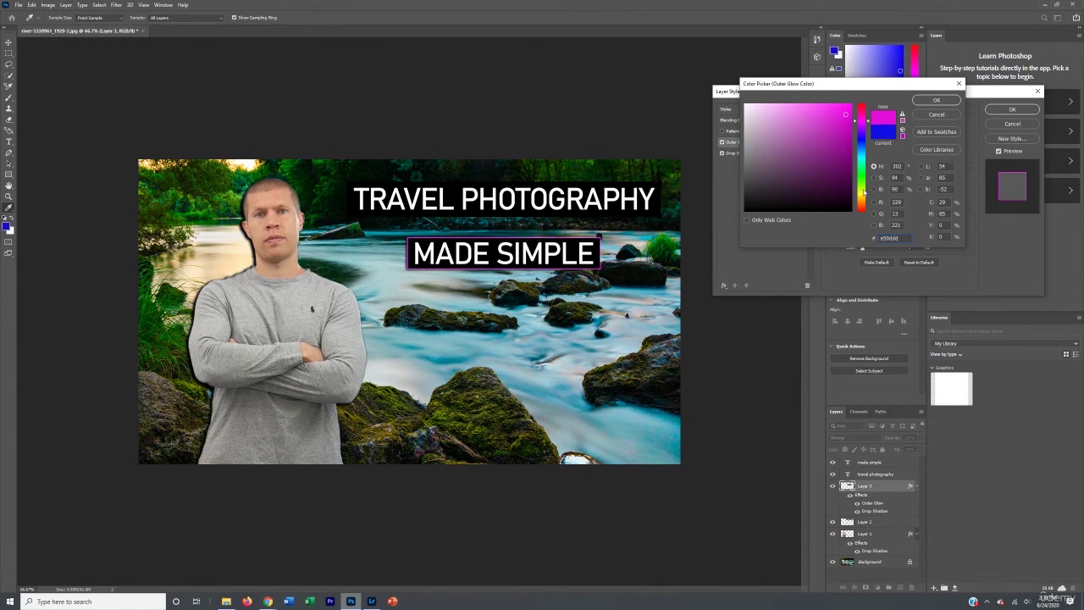
click(862, 155)
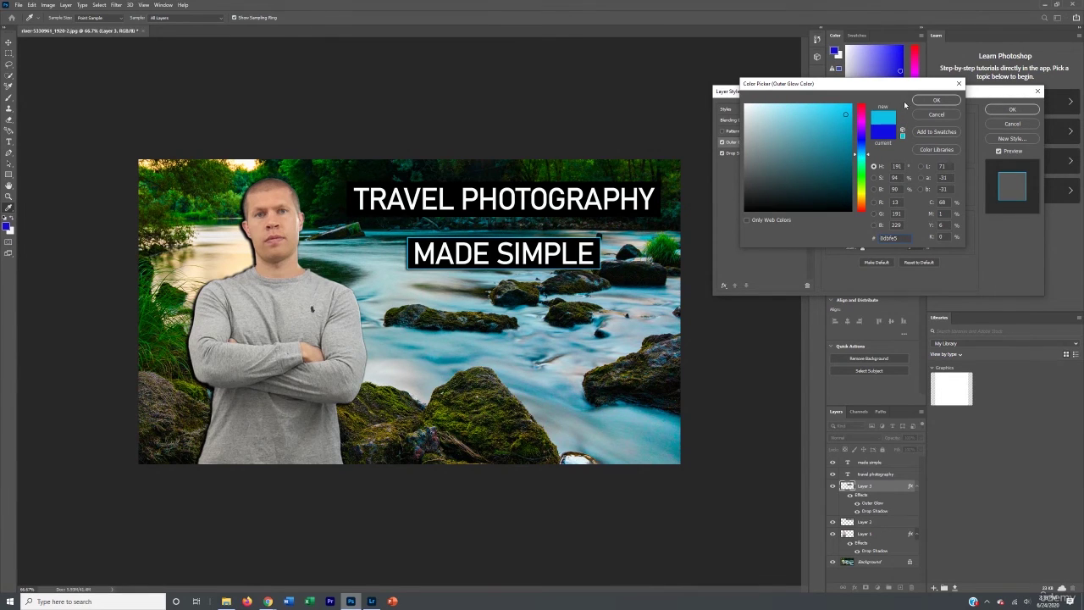
click(936, 100)
click(1008, 109)
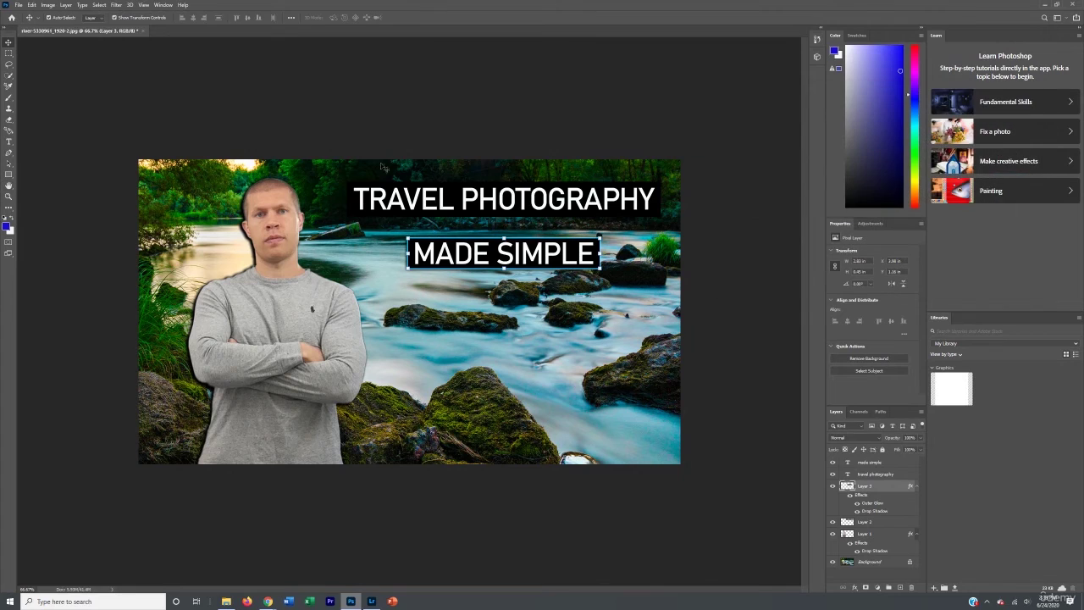
Apply Outer Glow and Drop Shadow blending options to Layer 2, the bar behind TRAVEL PHOTOGRAPHY
click(359, 209)
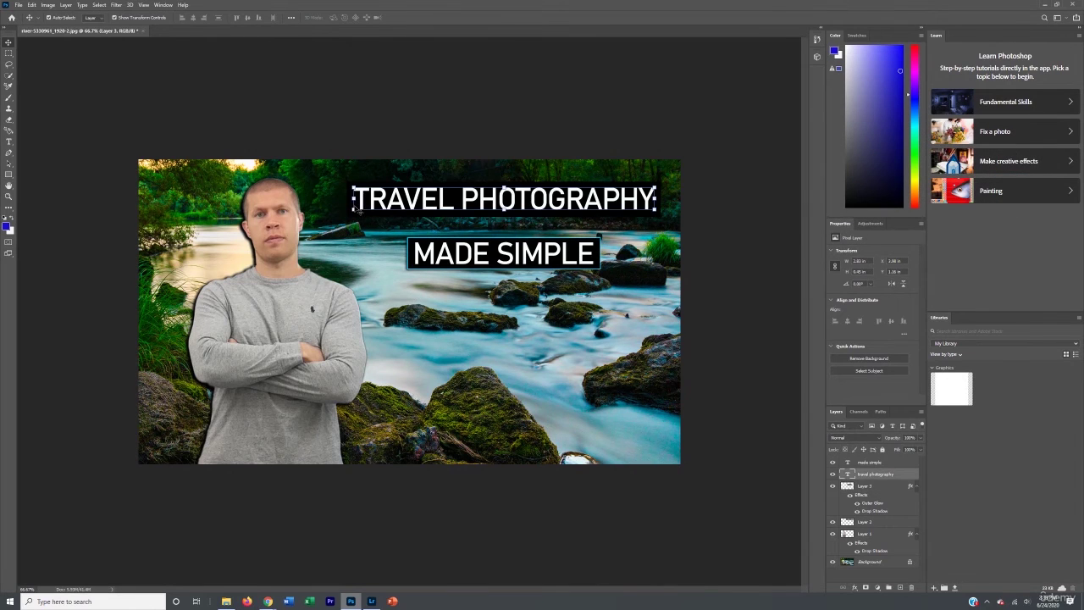
right_click(867, 523)
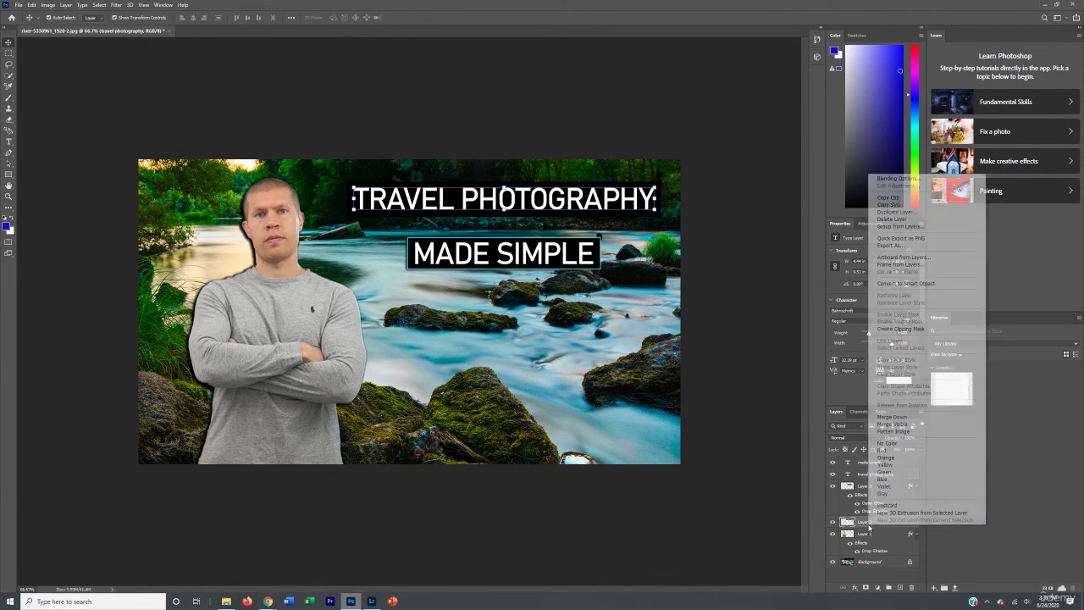
click(845, 212)
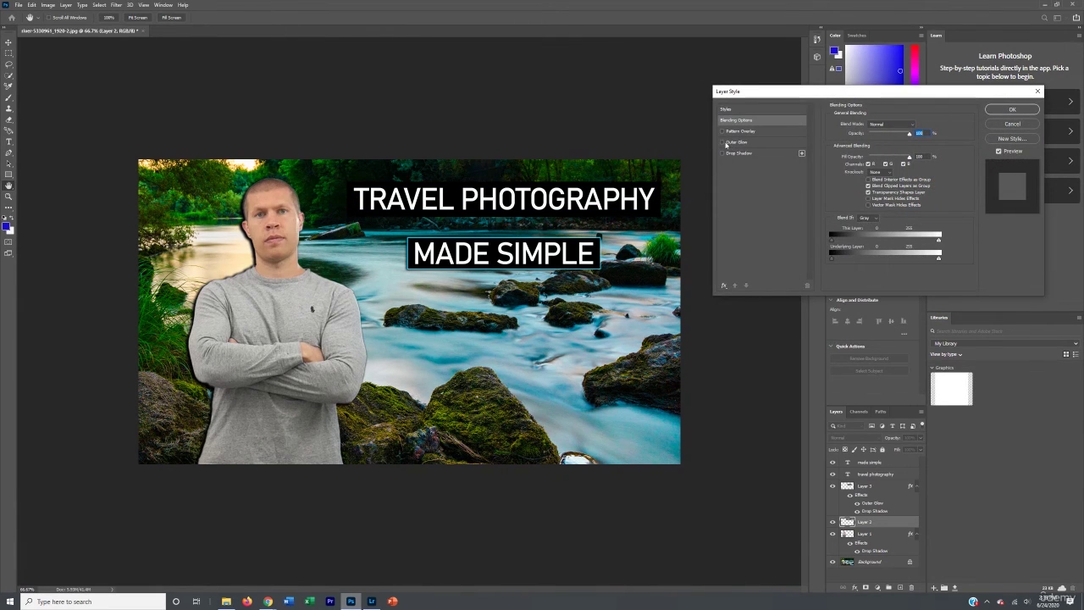
click(722, 142)
click(722, 153)
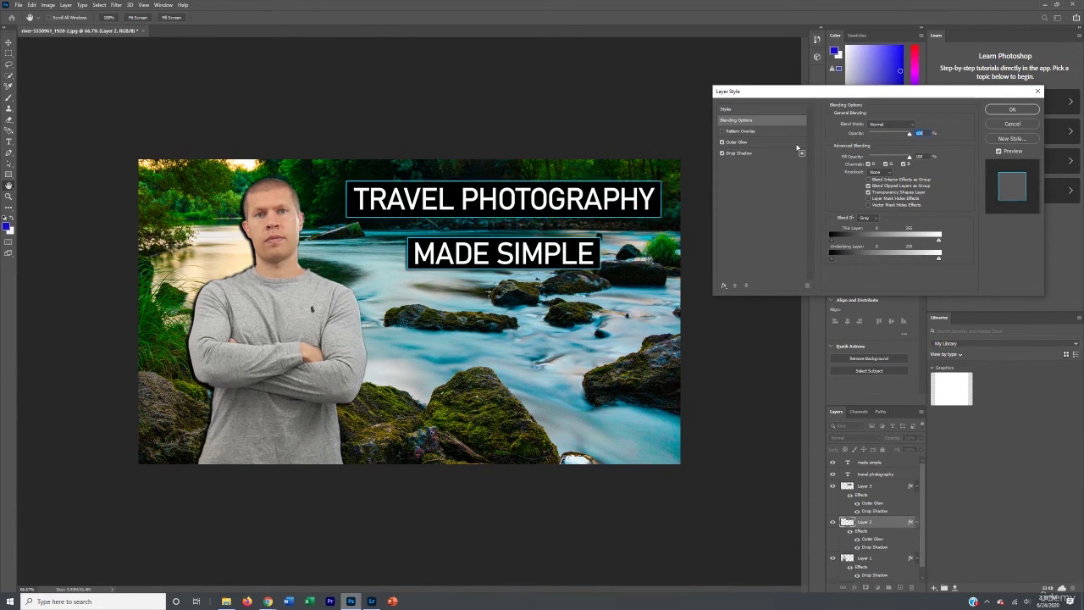
click(1011, 111)
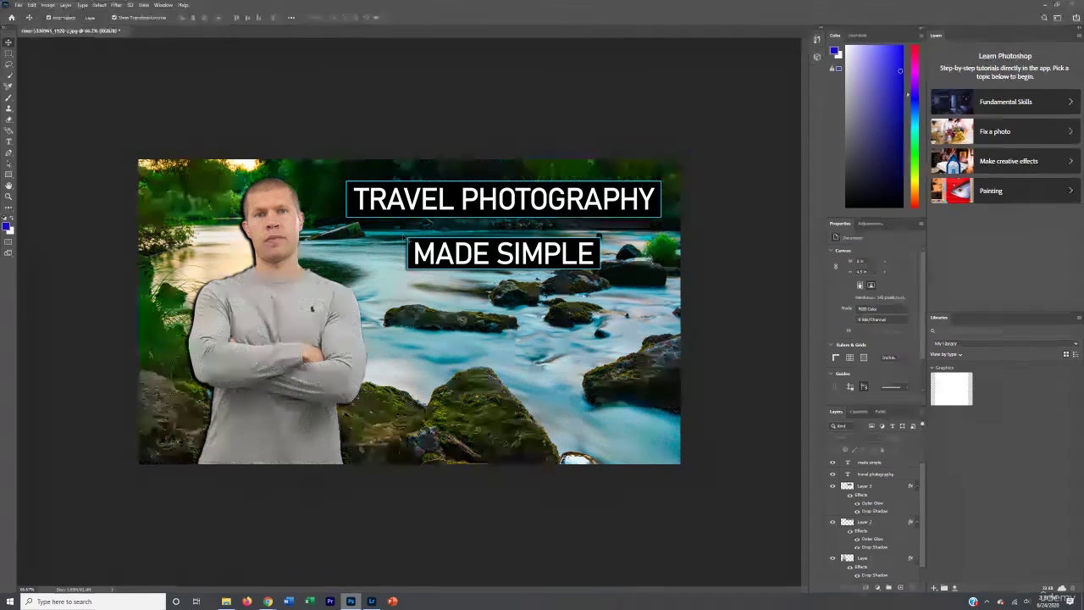
Move the MADE SIMPLE title slightly left and down
click(585, 254)
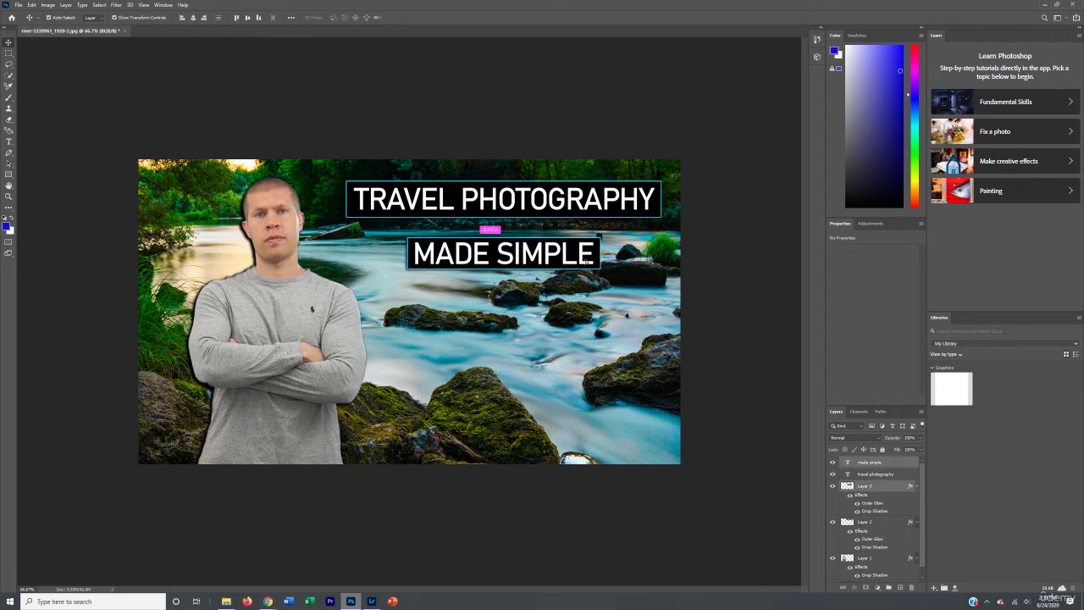
mouse_move(585, 261)
mouse_down()
mouse_move(611, 319)
mouse_move(529, 320)
mouse_move(581, 265)
mouse_move(572, 267)
mouse_up()
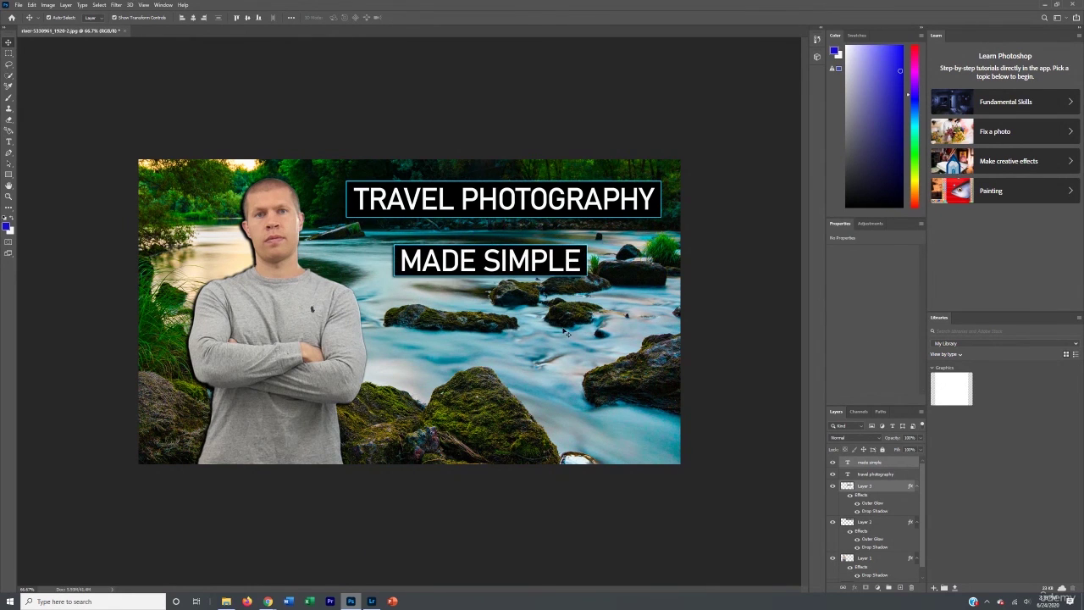
click(566, 333)
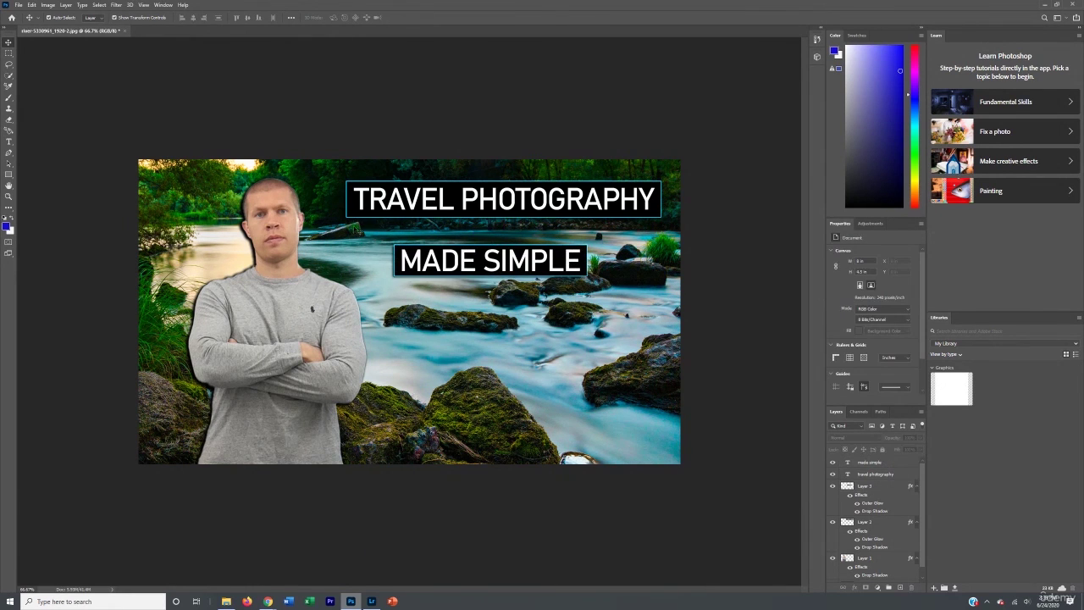
Enter and commit the MADE SIMPLE text layer to check it, then return to the Move tool
click(525, 266)
double_click(527, 268)
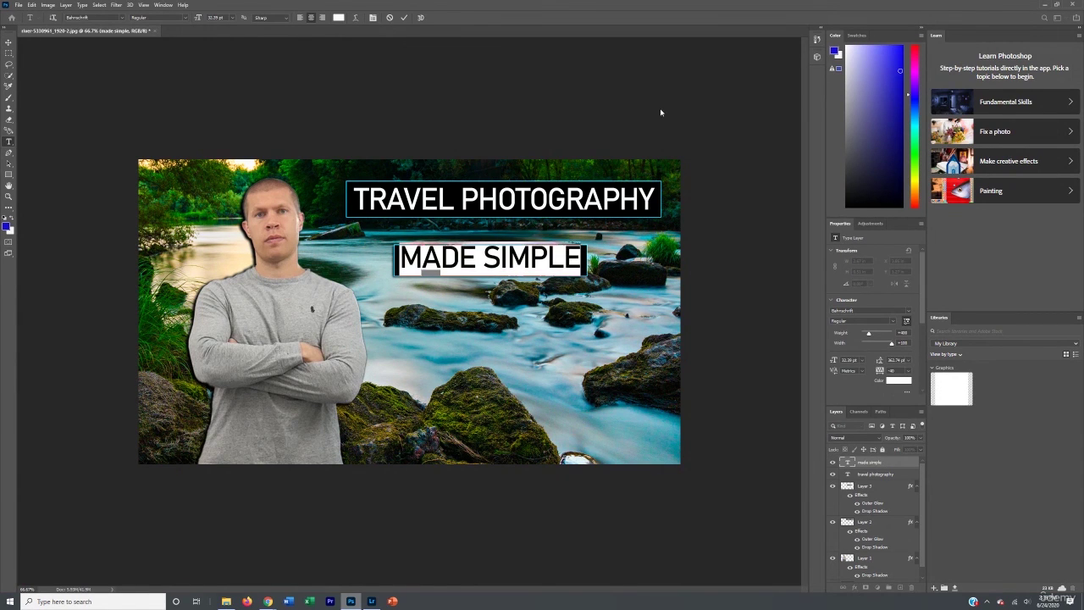
key(ctrl+Return)
key(v)
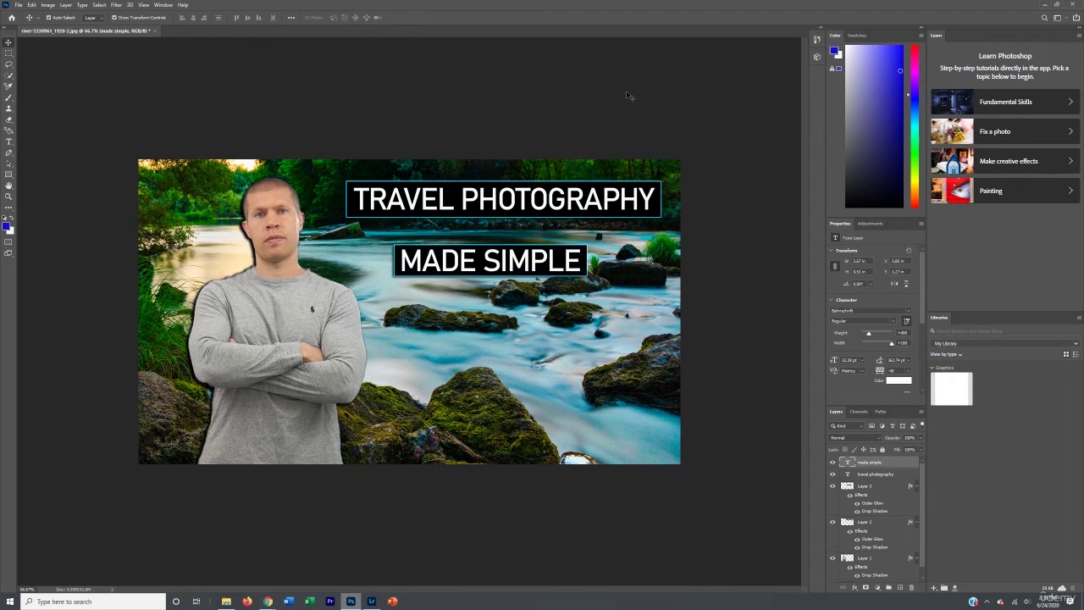
click(628, 96)
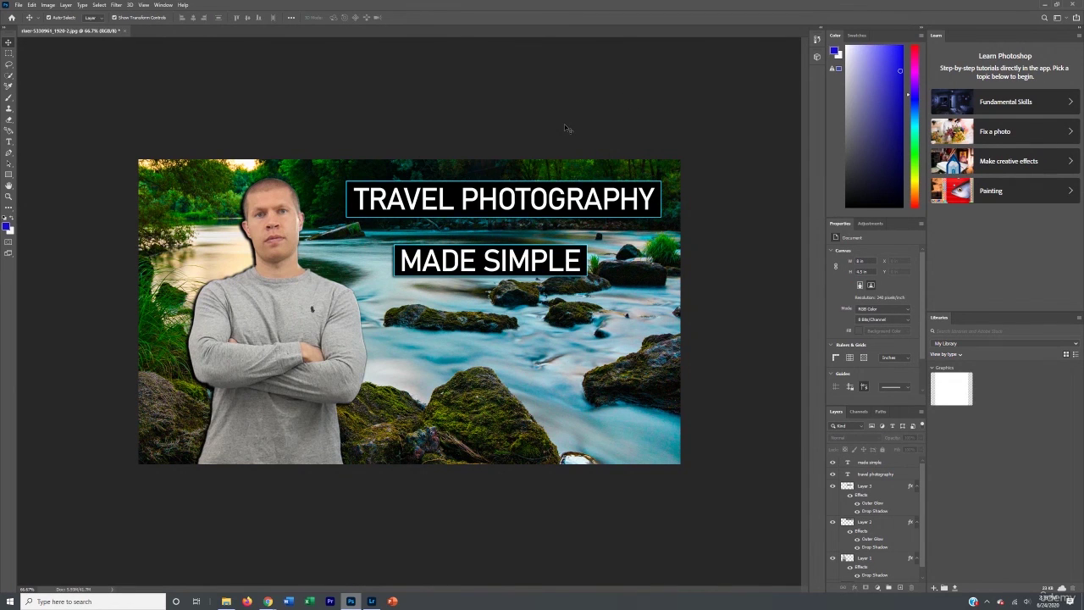